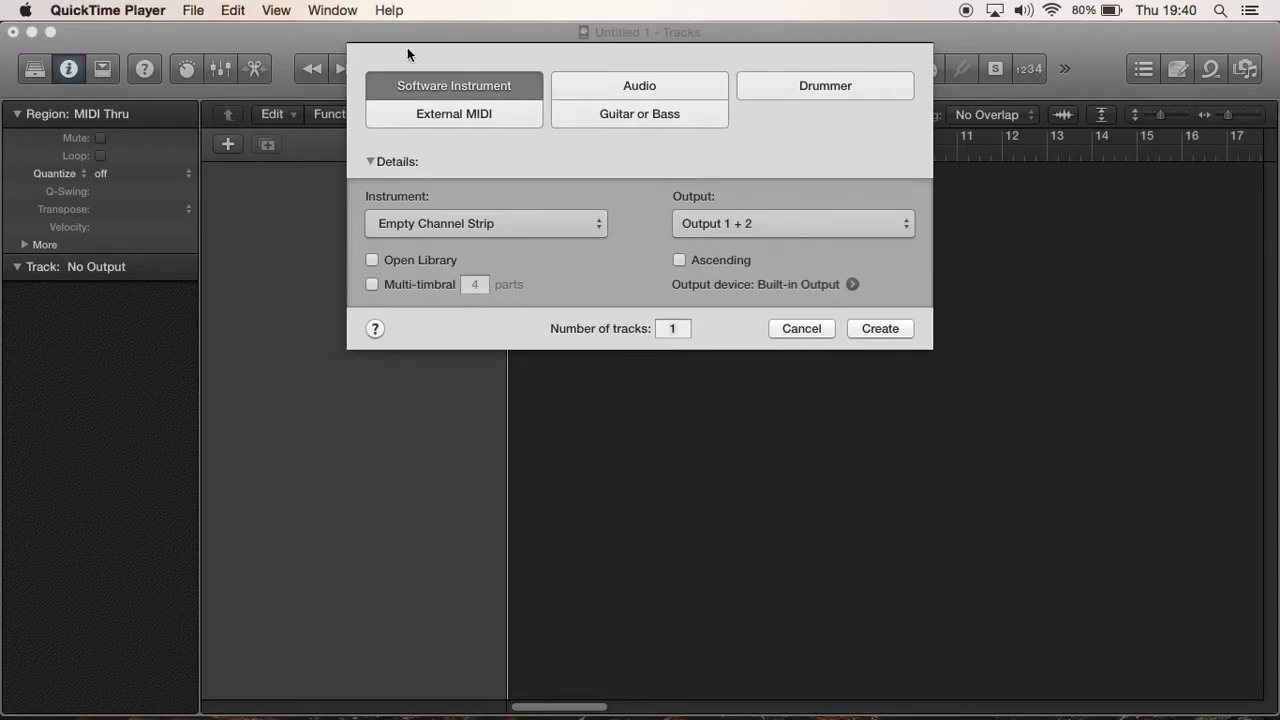
Create software instrument track Inst 1 and load Alchemy in stereo on it
{"action": "left_click", "coordinate": [333, 45]}
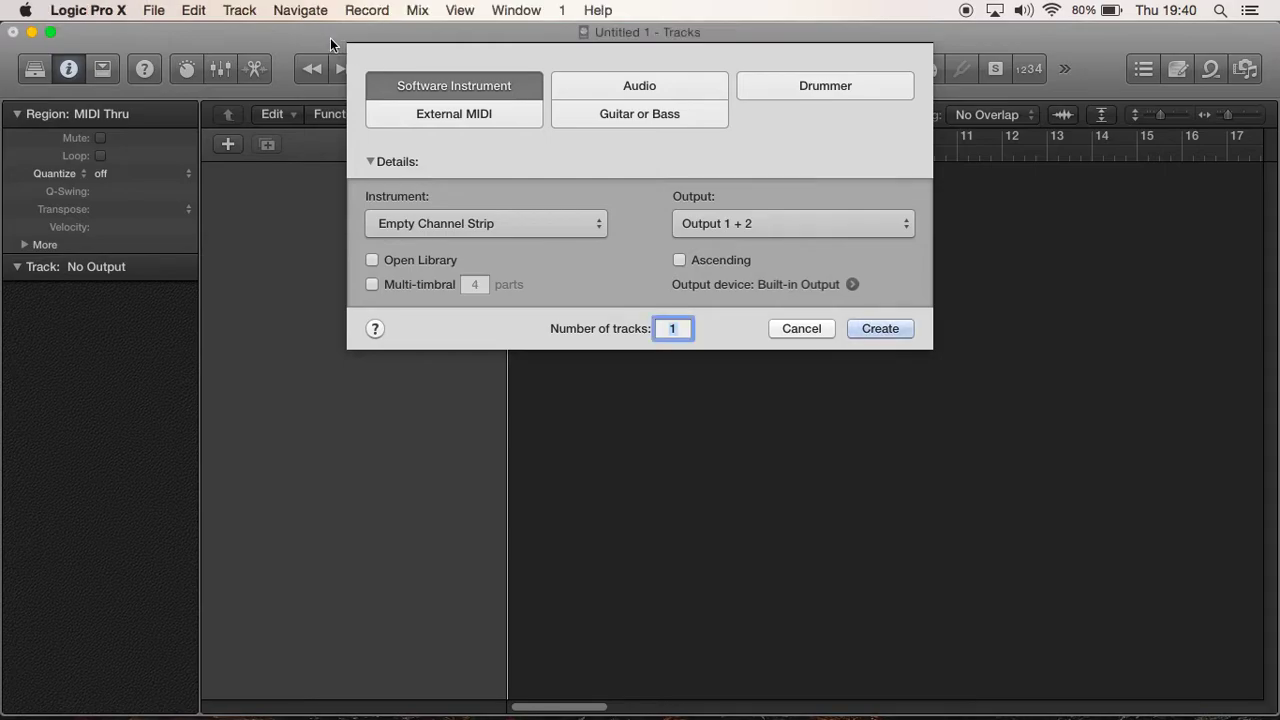
{"action": "left_click", "coordinate": [880, 328]}
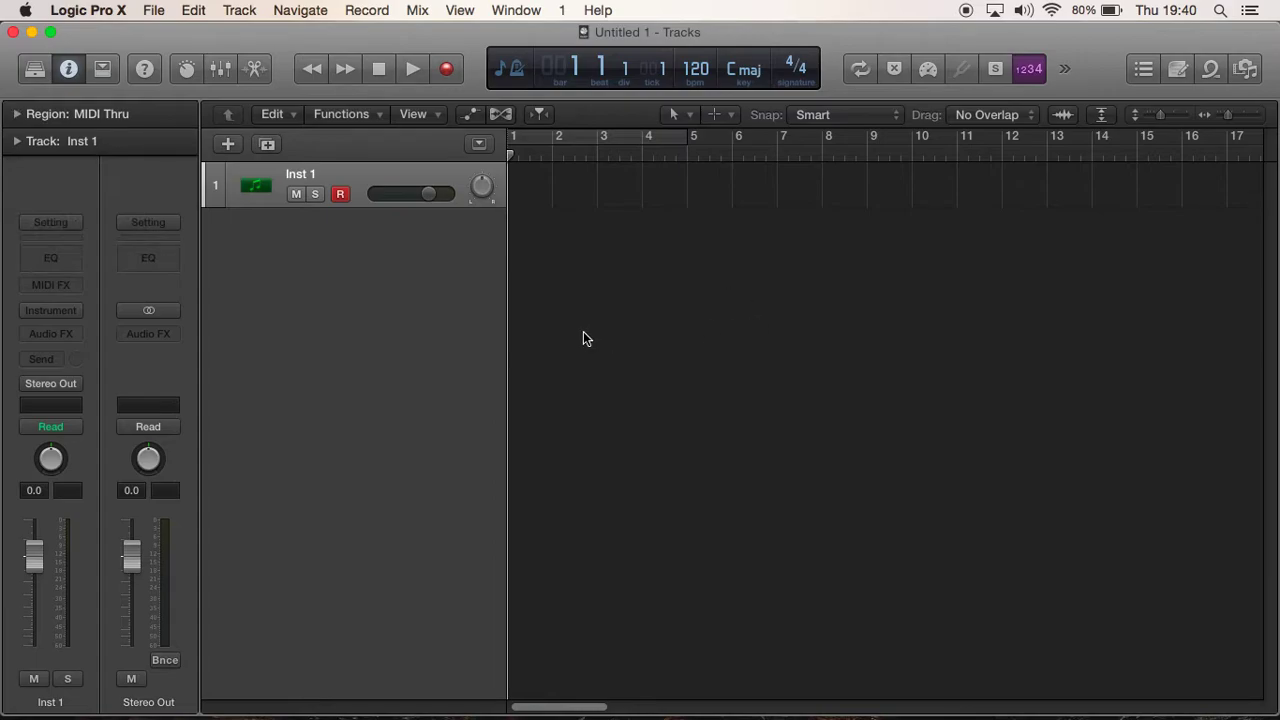
{"action": "left_click", "coordinate": [68, 310]}
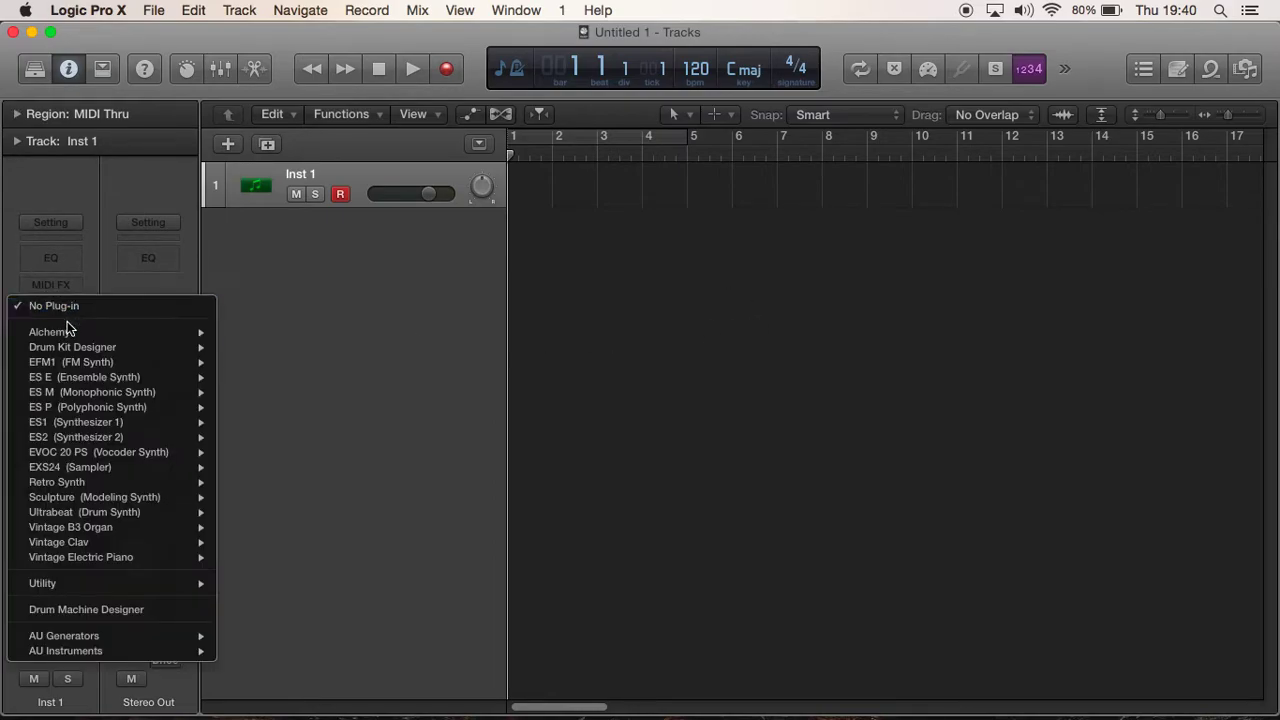
{"action": "mouse_move", "coordinate": [68, 333]}
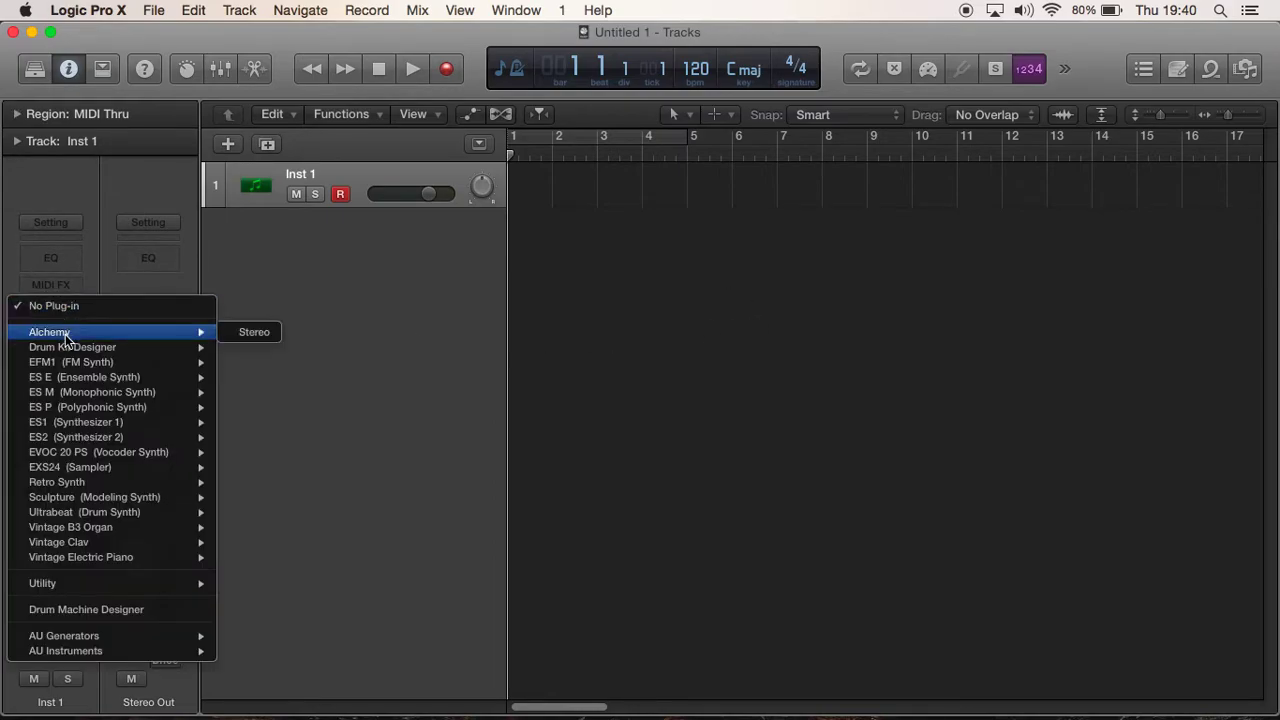
{"action": "left_click", "coordinate": [229, 336]}
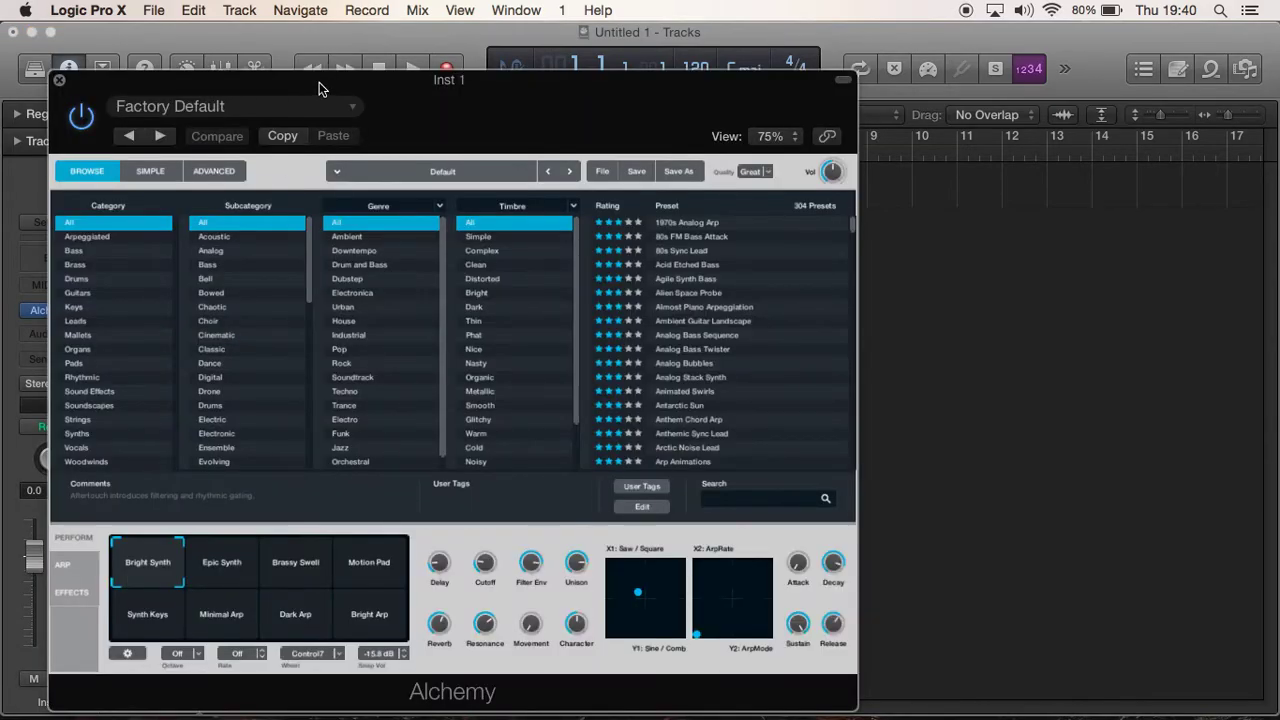
{"action": "left_click_drag", "start_coordinate": [319, 82], "coordinate": [379, 65]}
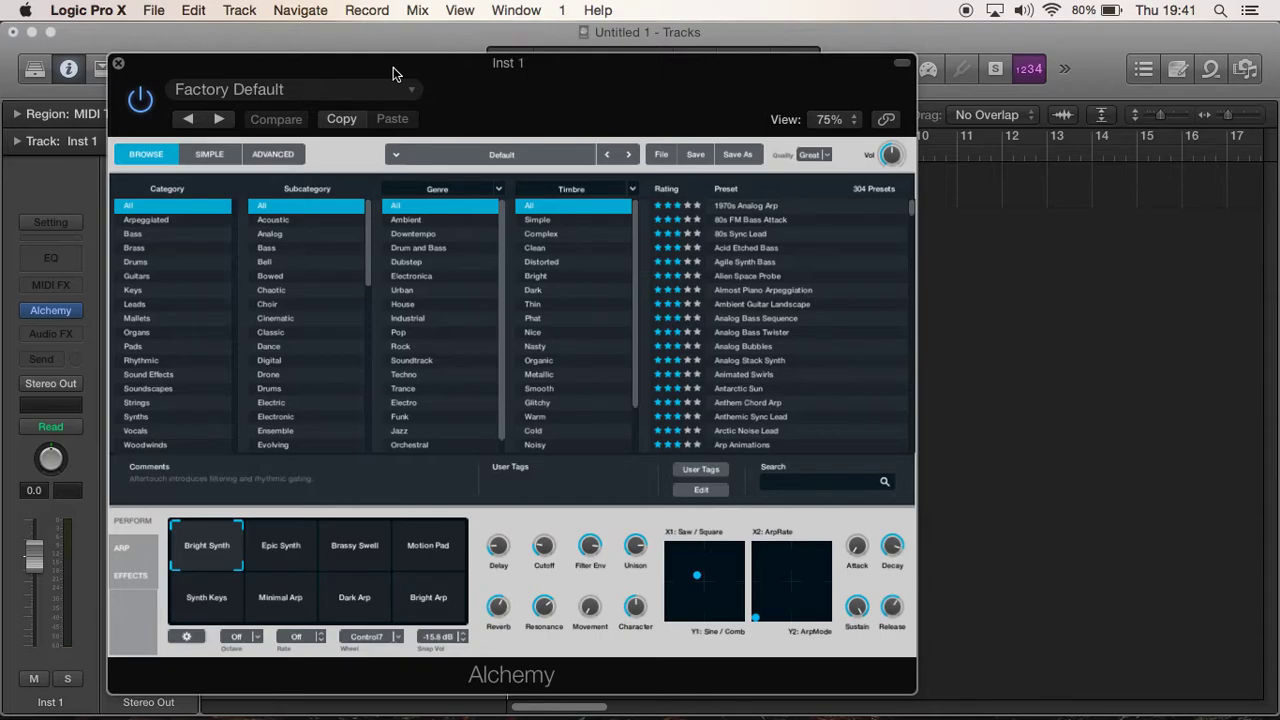
Show Musical Typing at the upper right, then bring the Alchemy window back in front
{"action": "left_click", "coordinate": [535, 10]}
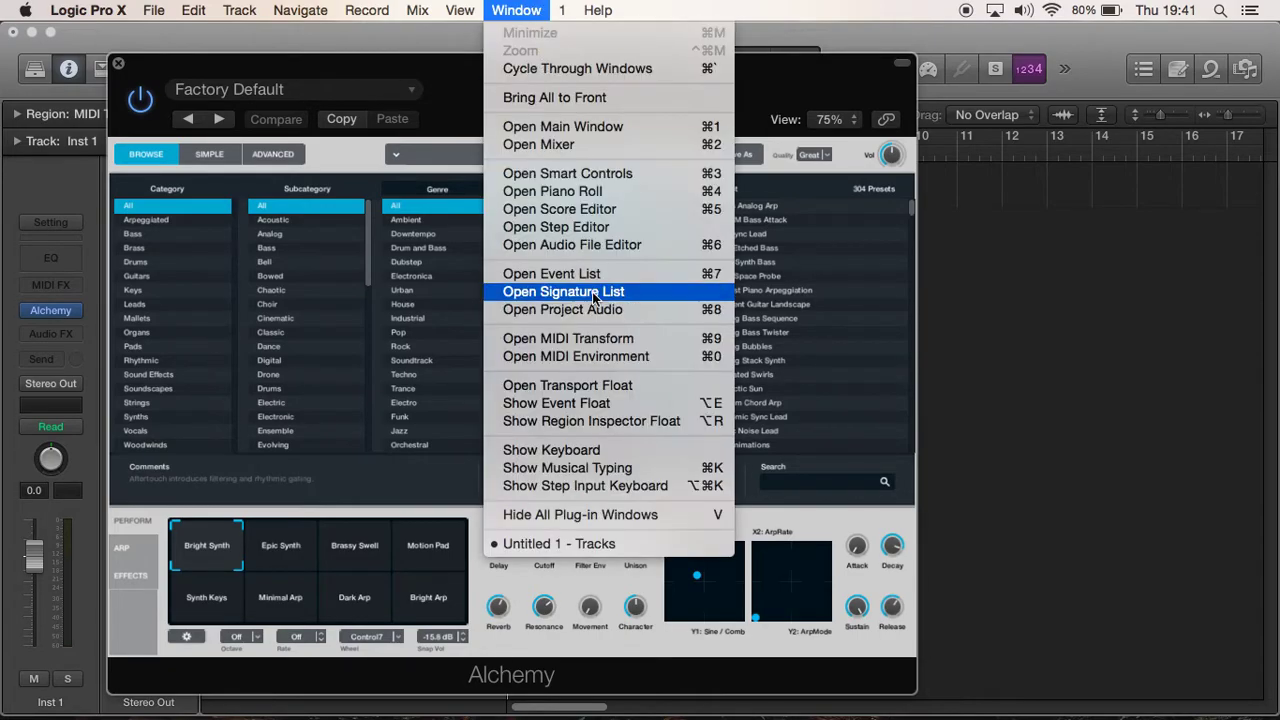
{"action": "left_click", "coordinate": [610, 468]}
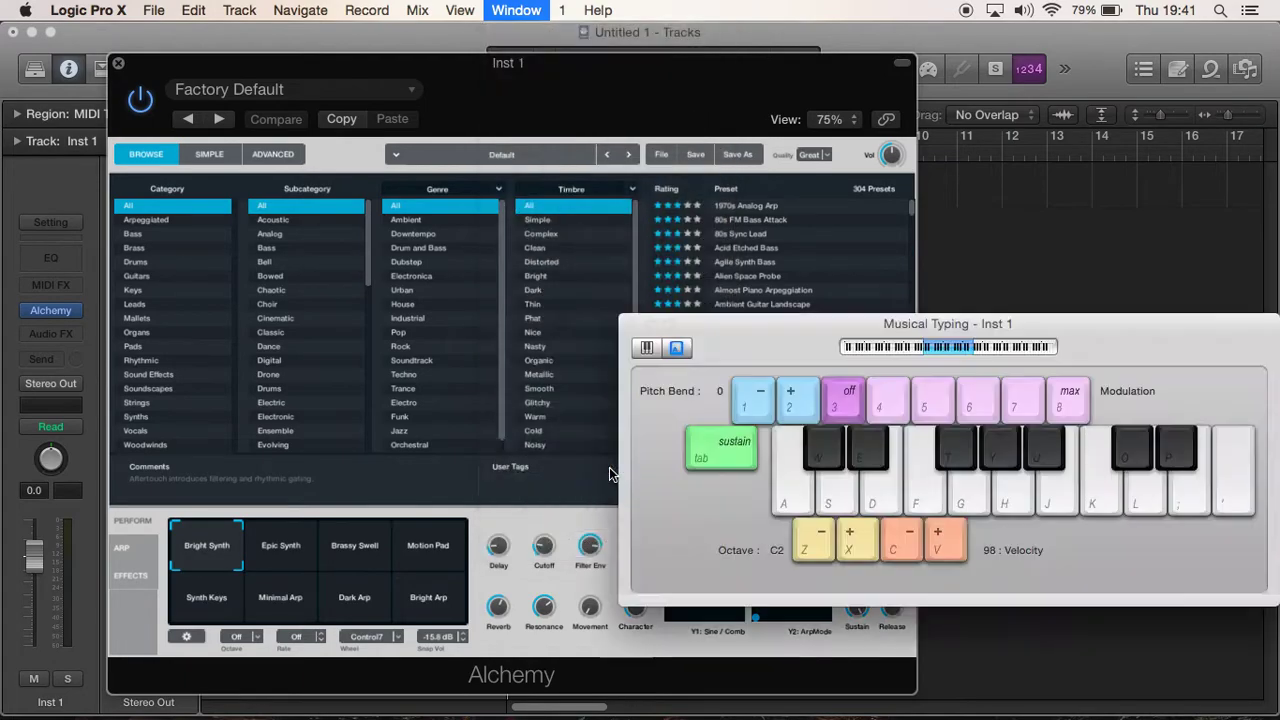
{"action": "left_click_drag", "start_coordinate": [755, 316], "coordinate": [811, 80]}
{"action": "left_click", "coordinate": [620, 90]}
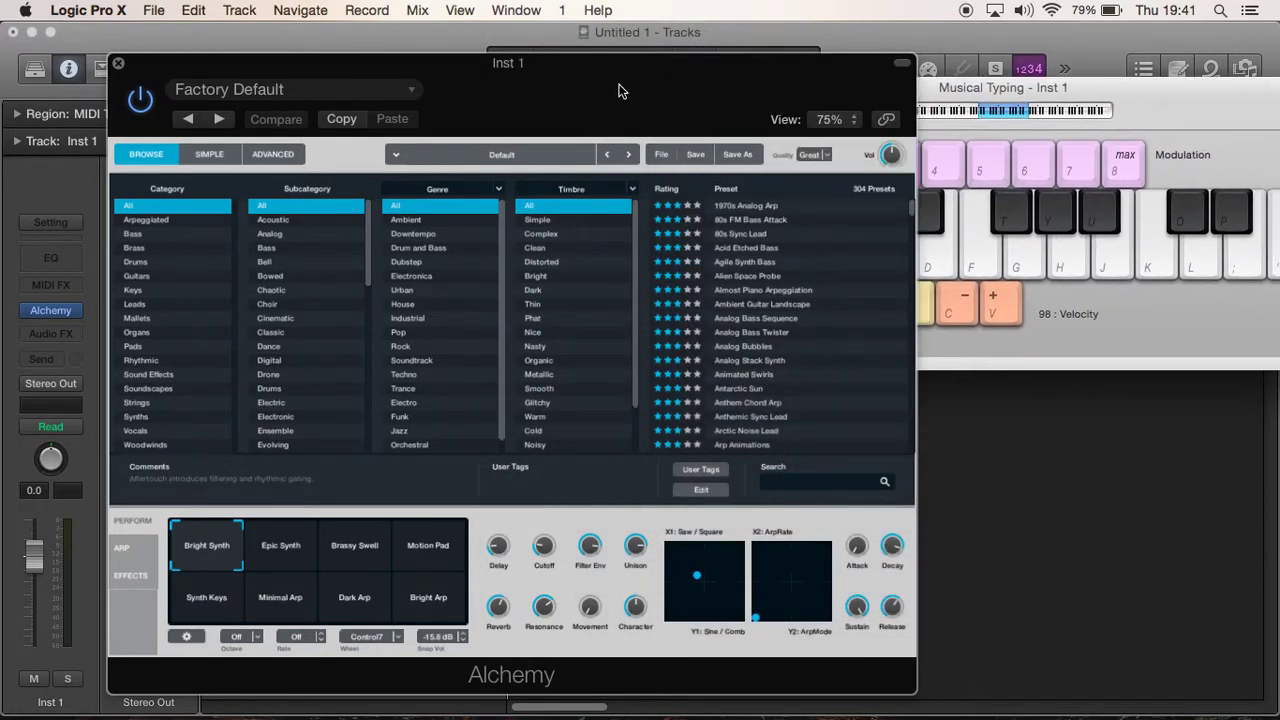
{"action": "left_click_drag", "start_coordinate": [620, 91], "coordinate": [638, 98]}
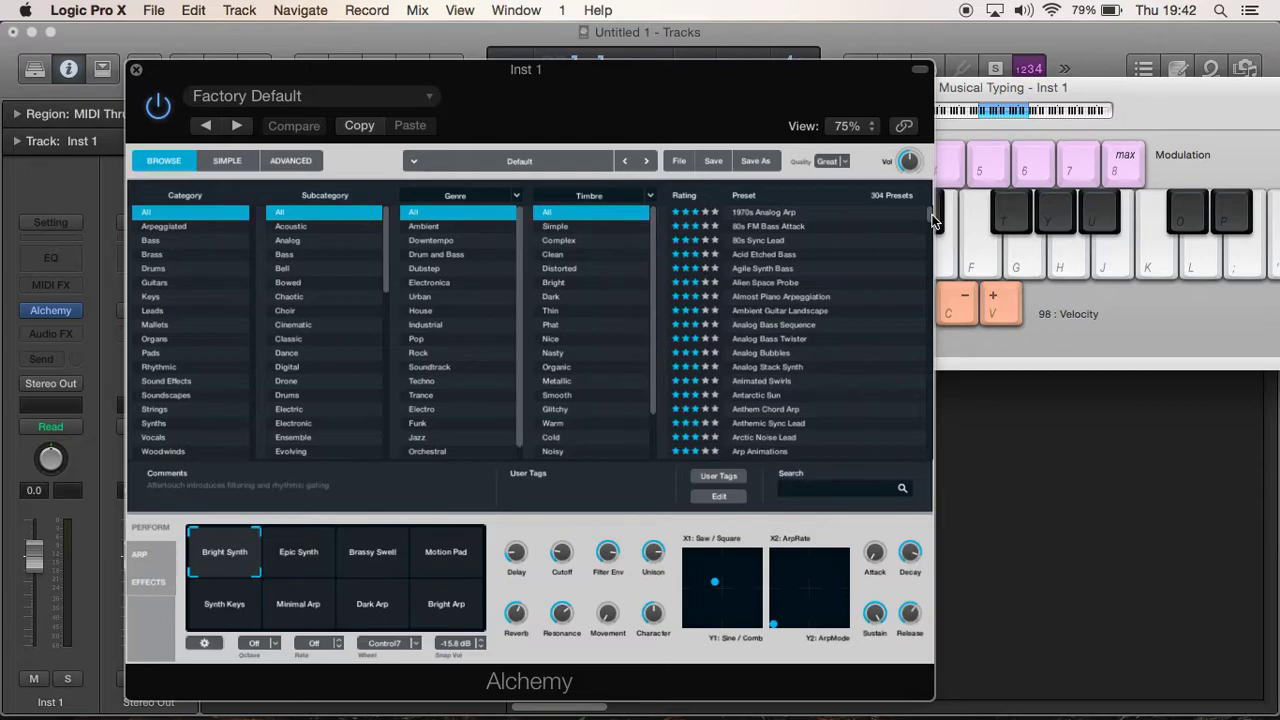
Audition the 1970s Analog Arp and 80s Sync Lead presets by playing H
{"action": "left_click", "coordinate": [857, 213]}
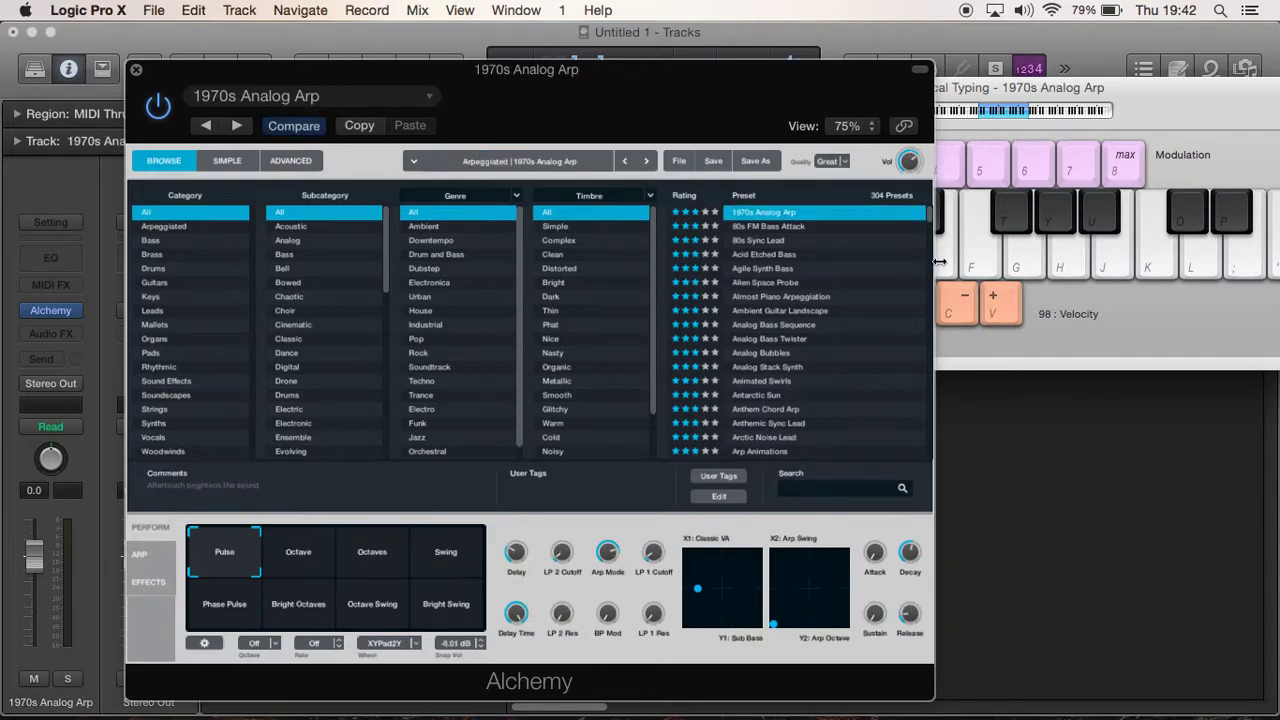
{"action": "key", "text": "h"}
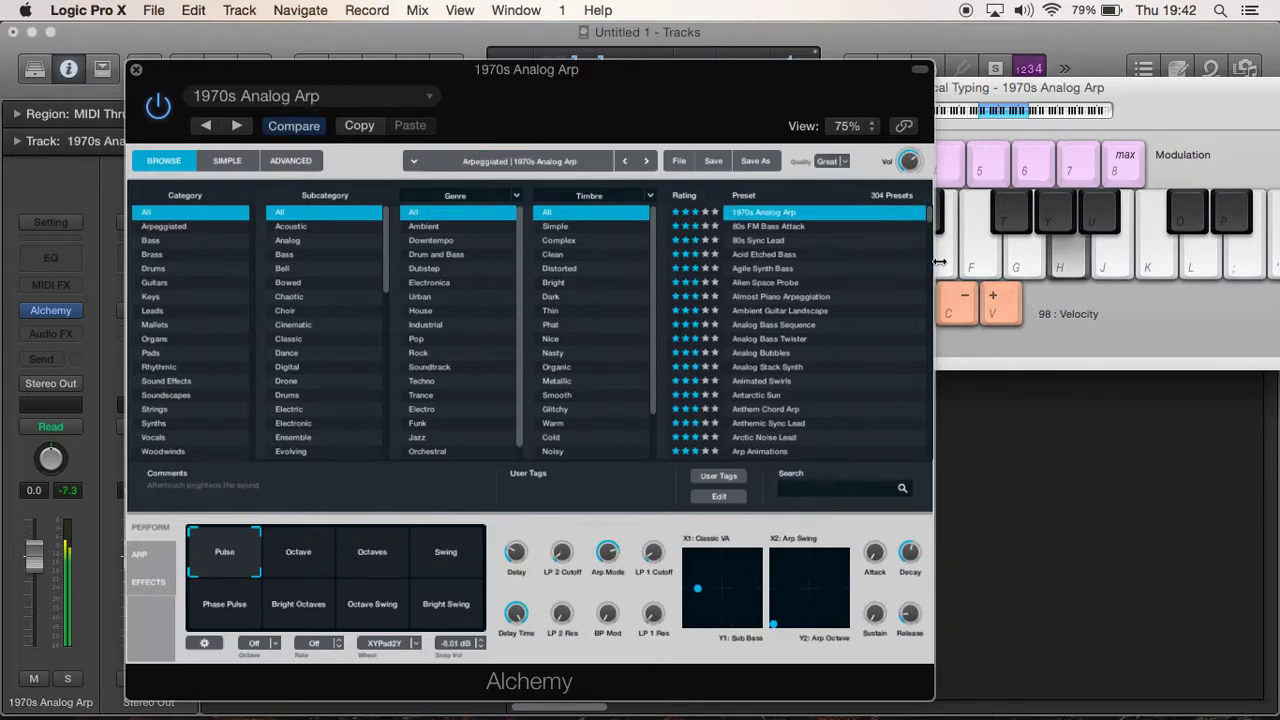
{"action": "key", "text": "XF86AudioRaiseVolume"}
{"action": "key", "text": "h"}
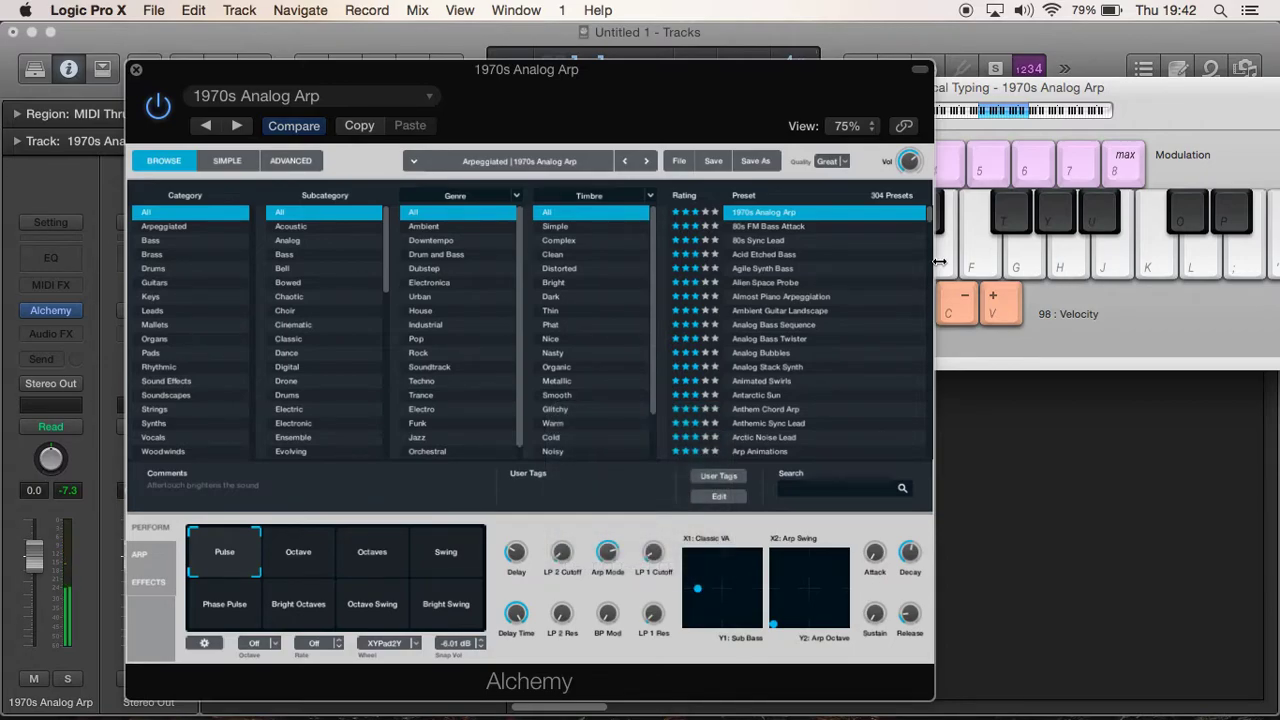
{"action": "left_click", "coordinate": [853, 243]}
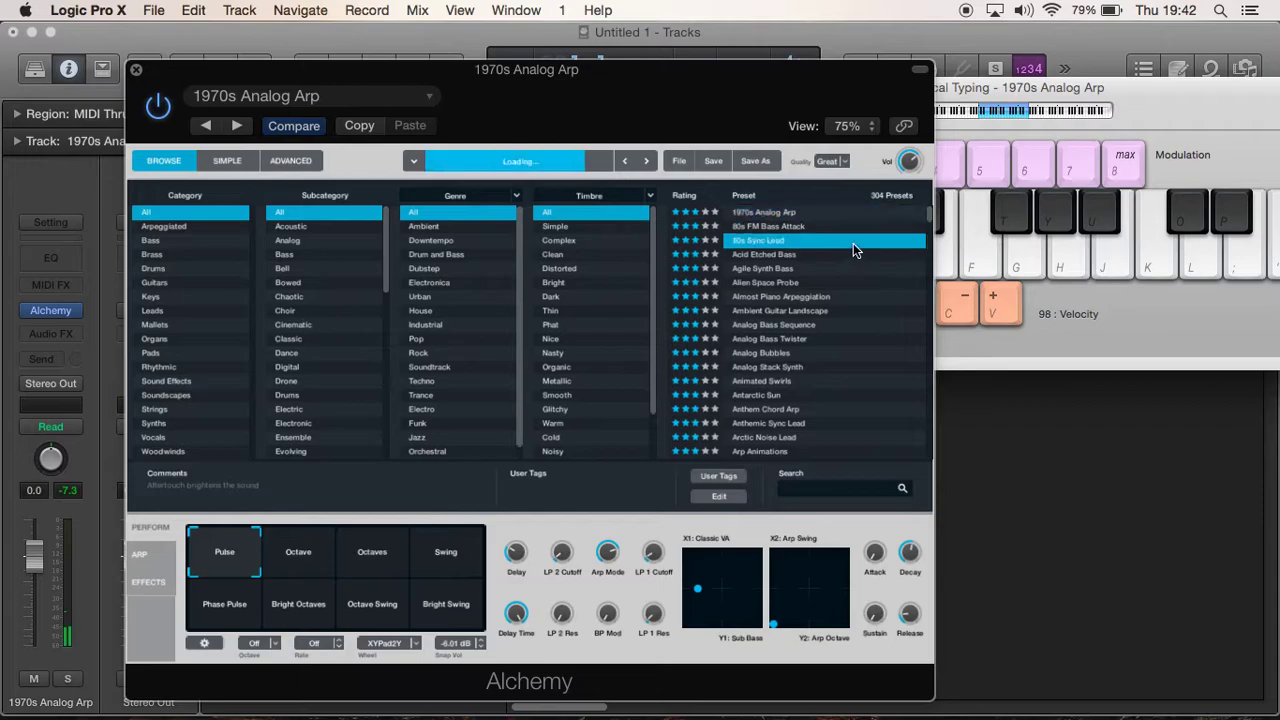
{"action": "key", "text": "h"}
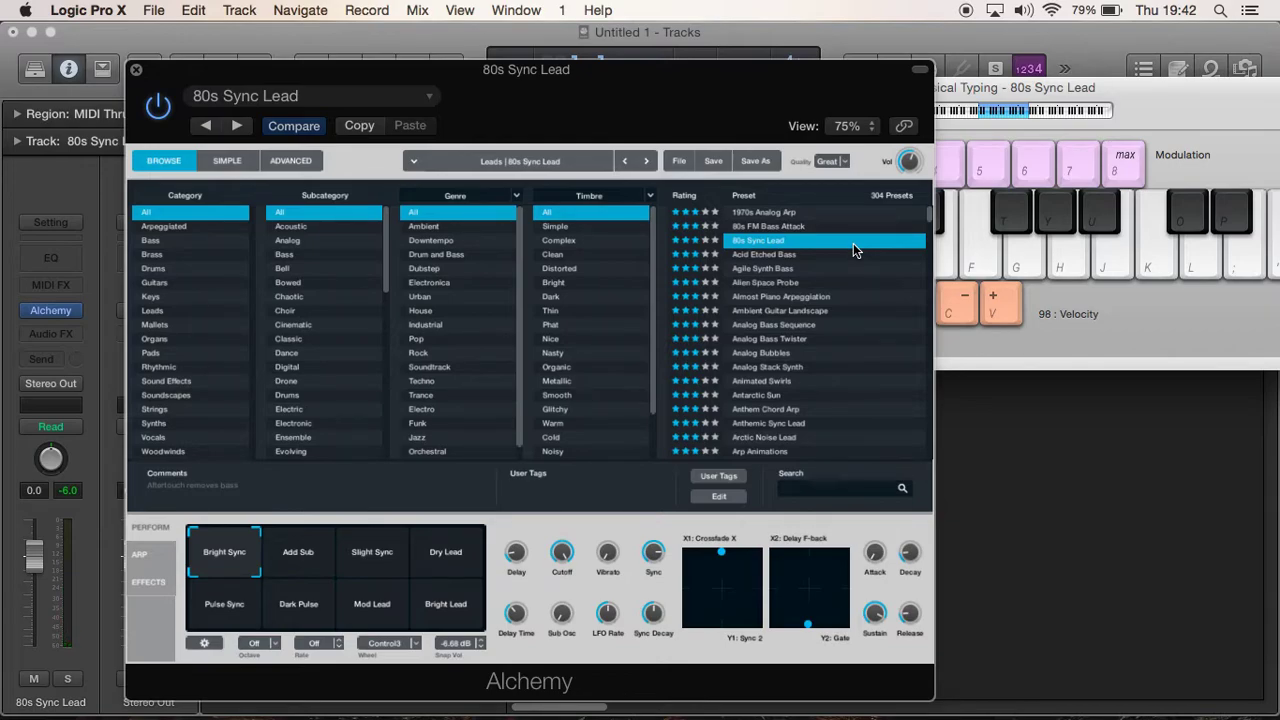
Step through 80s FM Bass Attack, 80s Sync Lead and Acid Etched Bass to Agile Synth Bass
{"action": "left_click", "coordinate": [764, 211]}
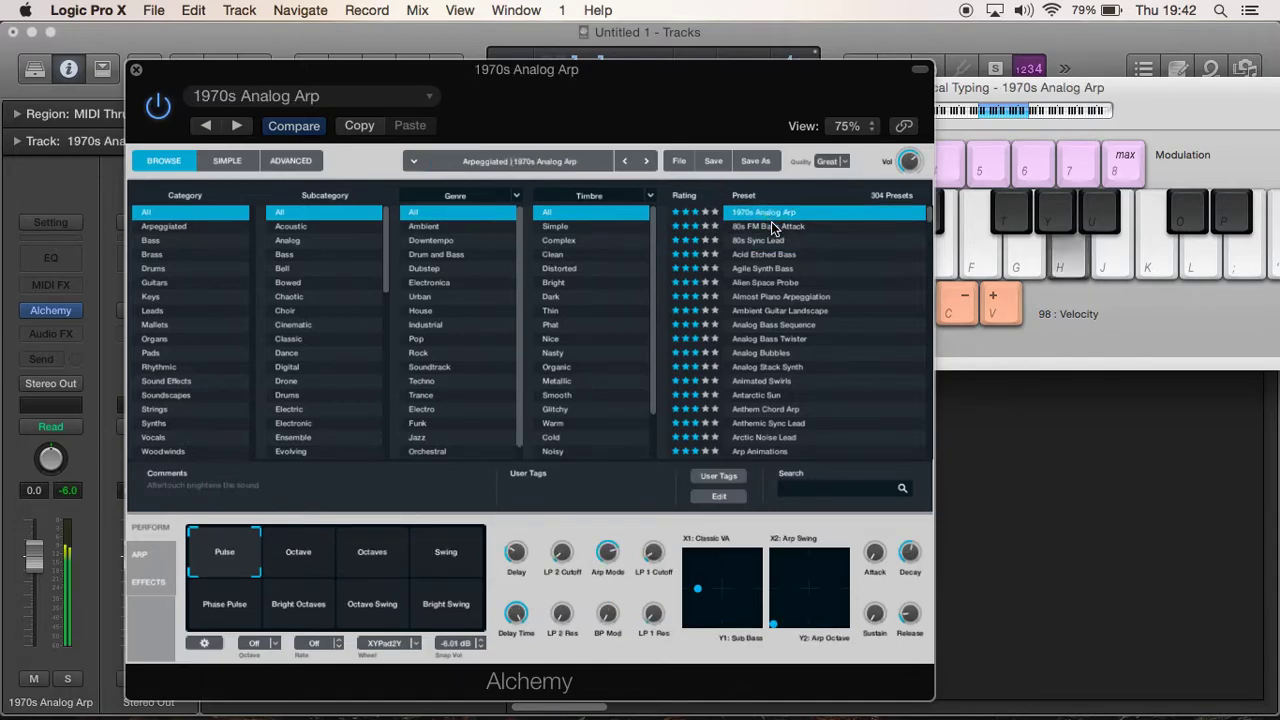
{"action": "left_click", "coordinate": [771, 224]}
{"action": "left_click", "coordinate": [768, 240]}
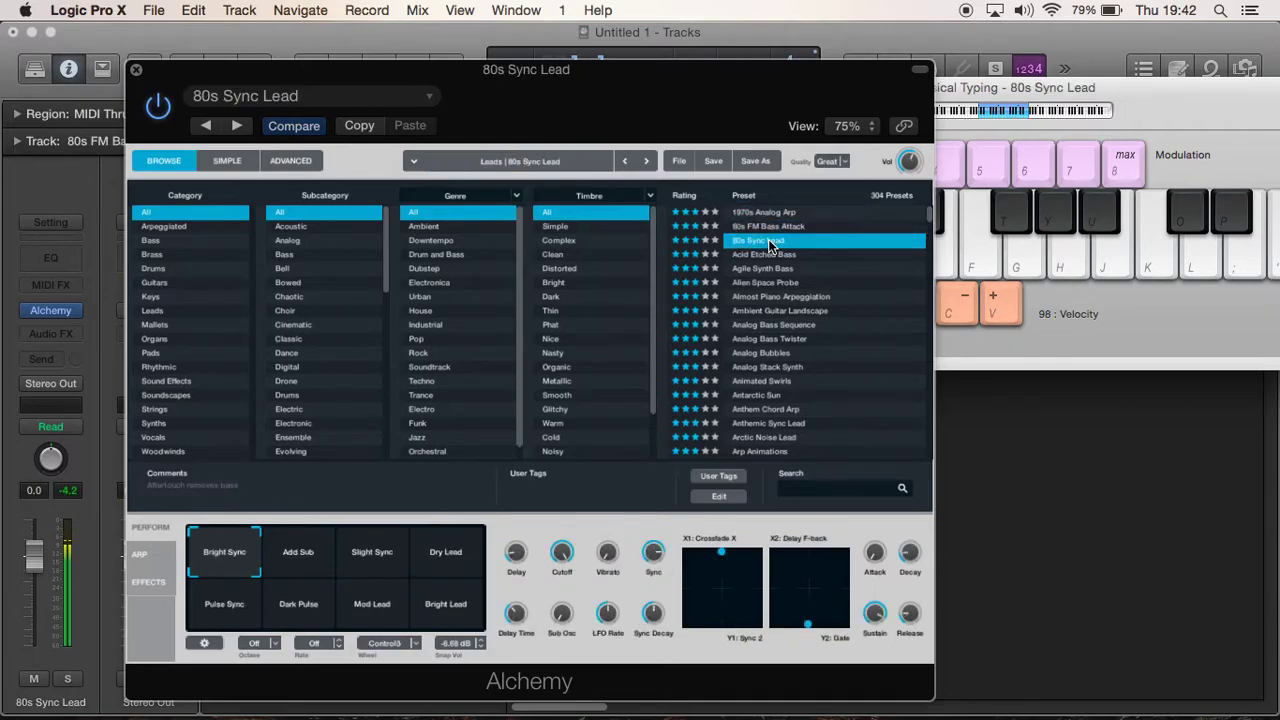
{"action": "left_click", "coordinate": [768, 253]}
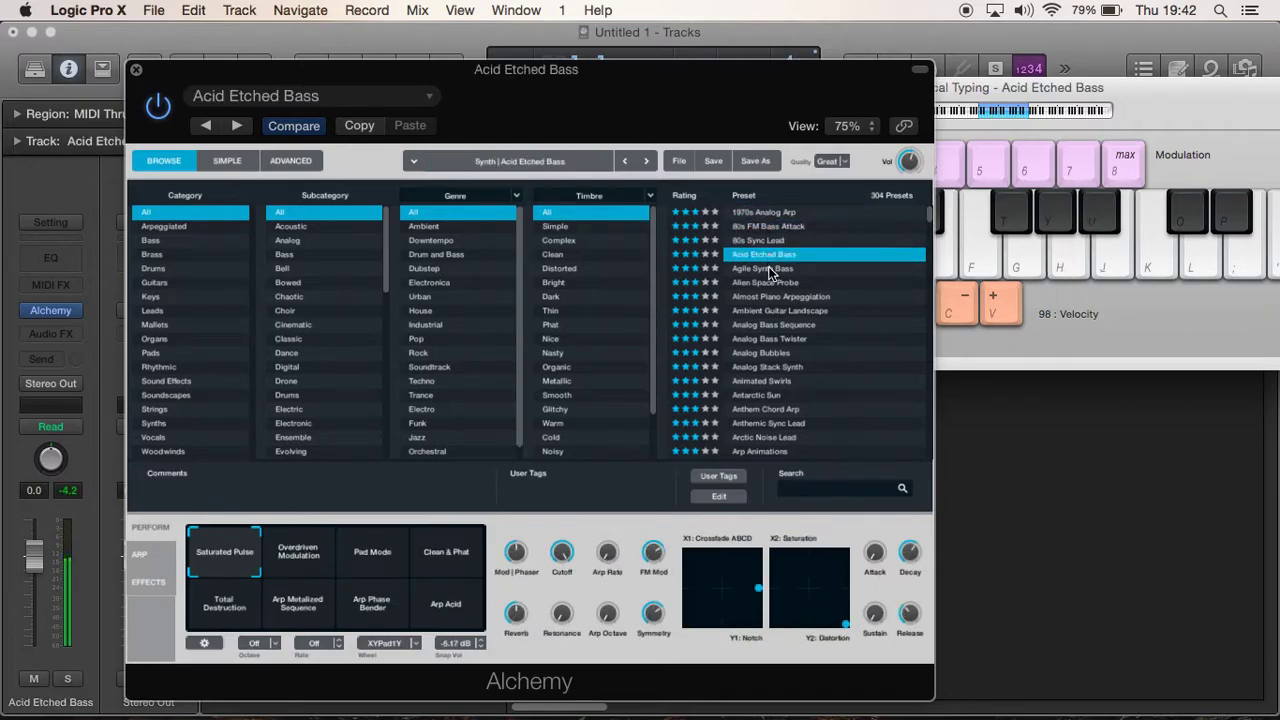
{"action": "left_click", "coordinate": [768, 267]}
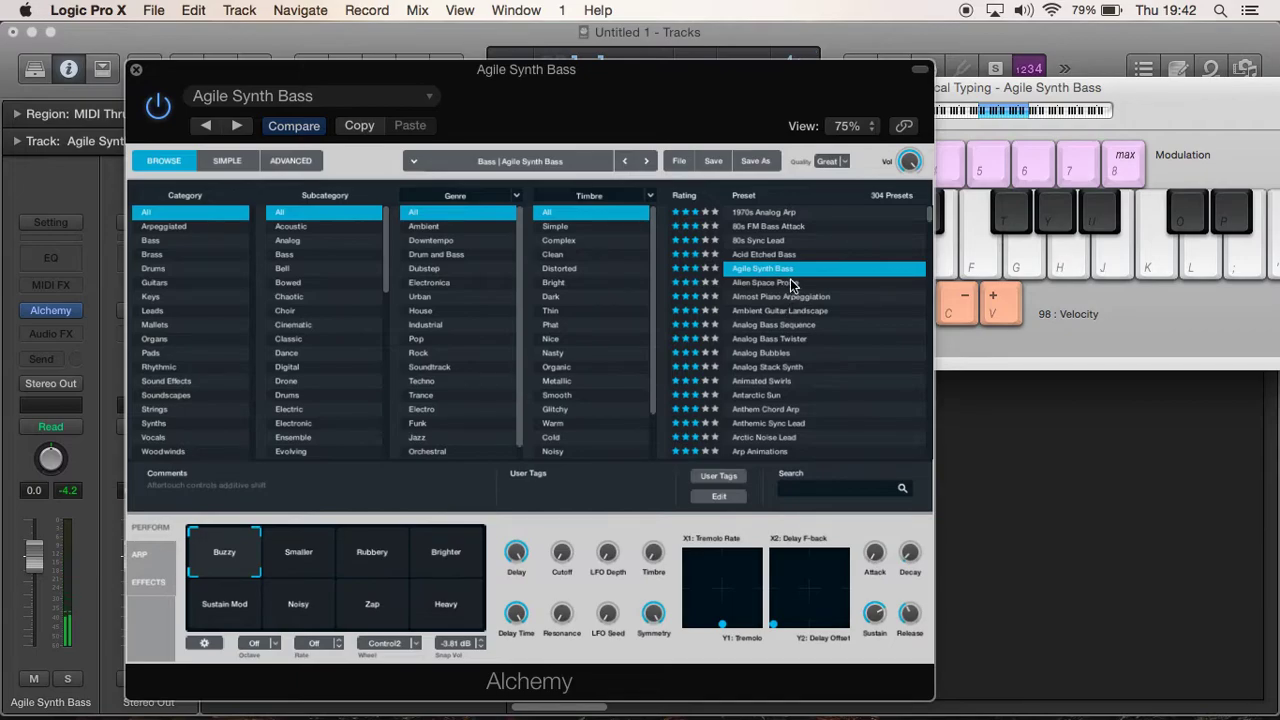
Play Agile Synth Bass across higher and lower octaves using Z and X in Musical Typing
{"action": "left_click", "coordinate": [1130, 117]}
{"action": "key", "text": "x"}
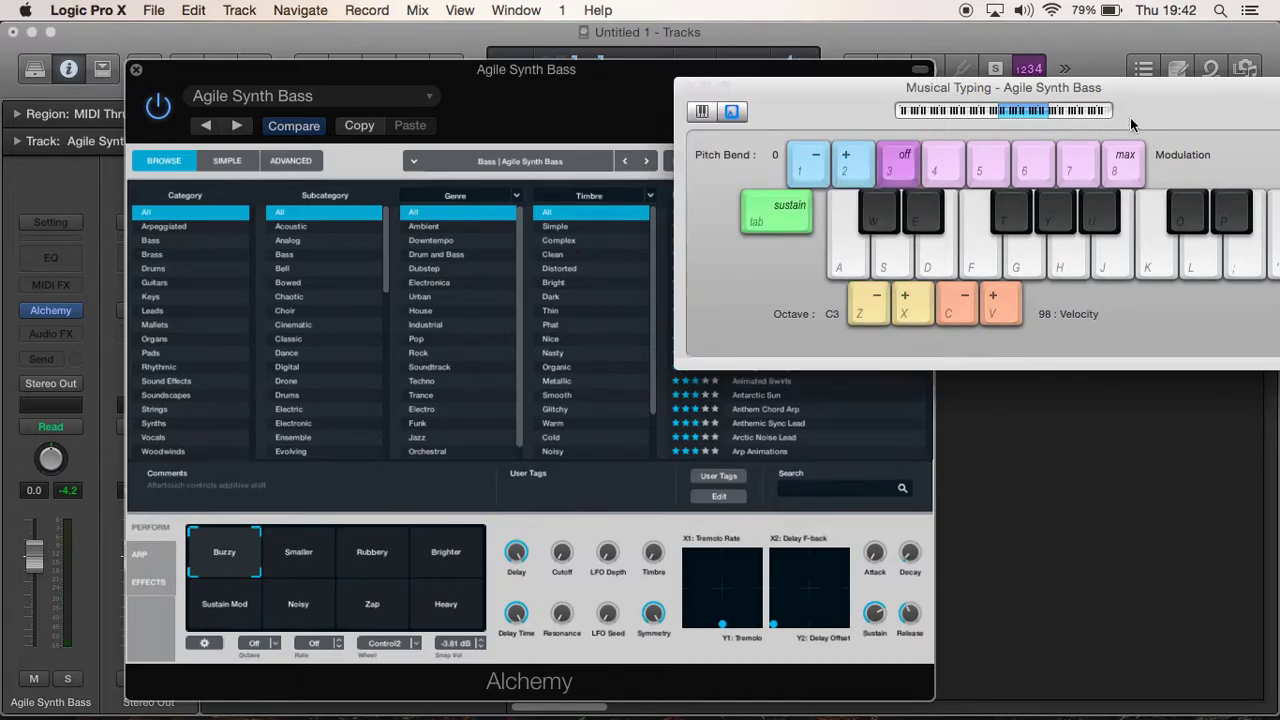
{"action": "key", "text": "h"}
{"action": "key", "text": "x"}
{"action": "key", "text": "h"}
{"action": "key", "text": "z"}
{"action": "key", "text": "h"}
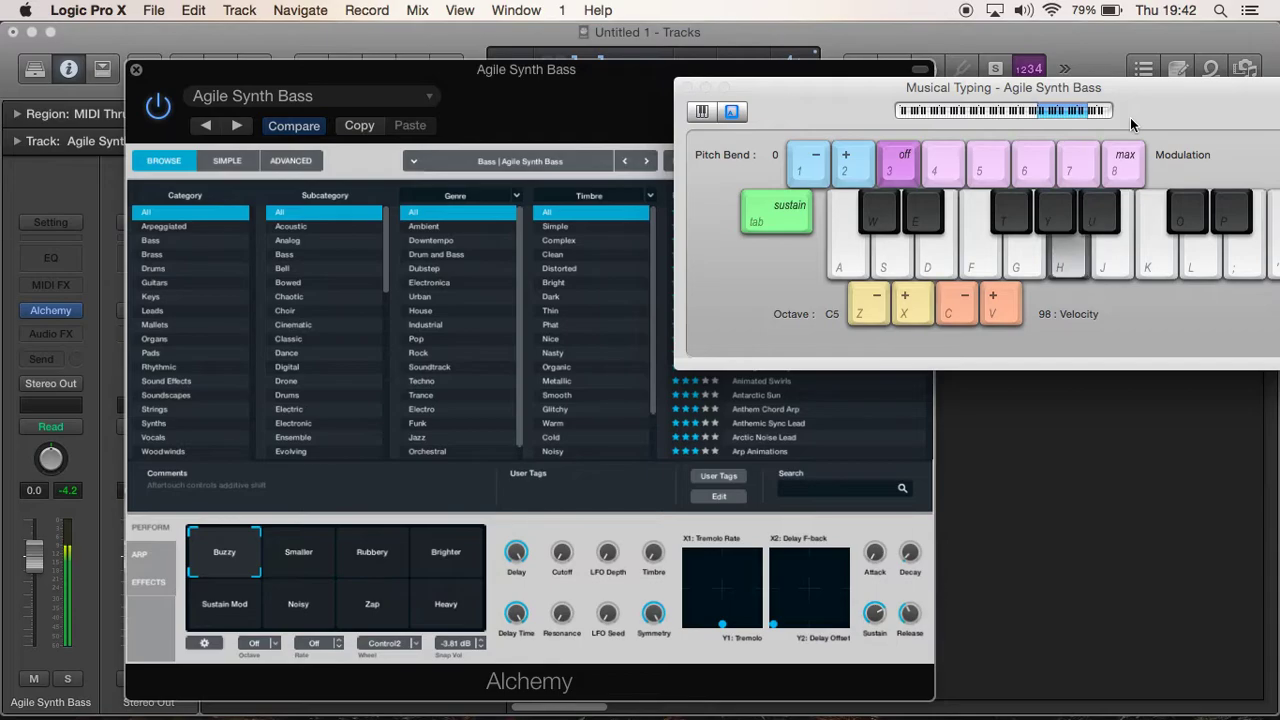
{"action": "key", "text": "z"}
{"action": "key", "text": "z"}
{"action": "key", "text": "g"}
{"action": "key", "text": "z"}
{"action": "key", "text": "g"}
{"action": "key", "text": "z"}
{"action": "key", "text": "g"}
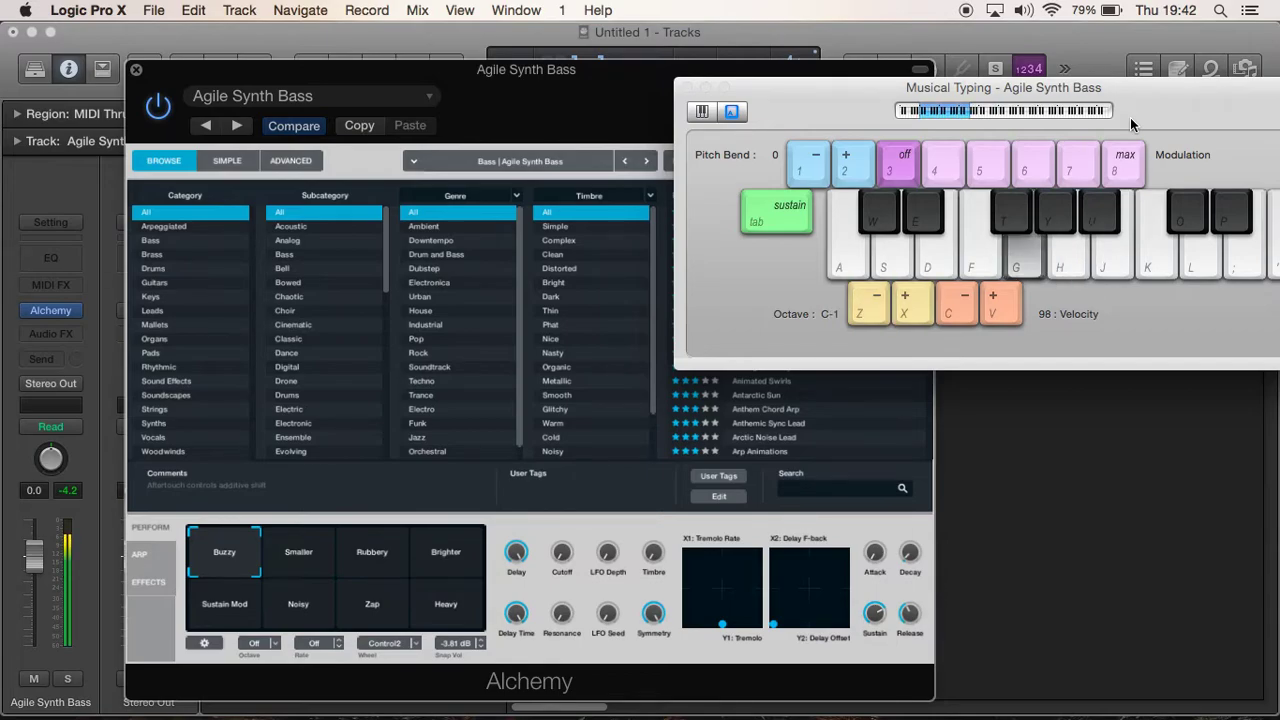
{"action": "key", "text": "x"}
{"action": "key", "text": "x"}
{"action": "key", "text": "x"}
{"action": "left_click", "coordinate": [646, 94]}
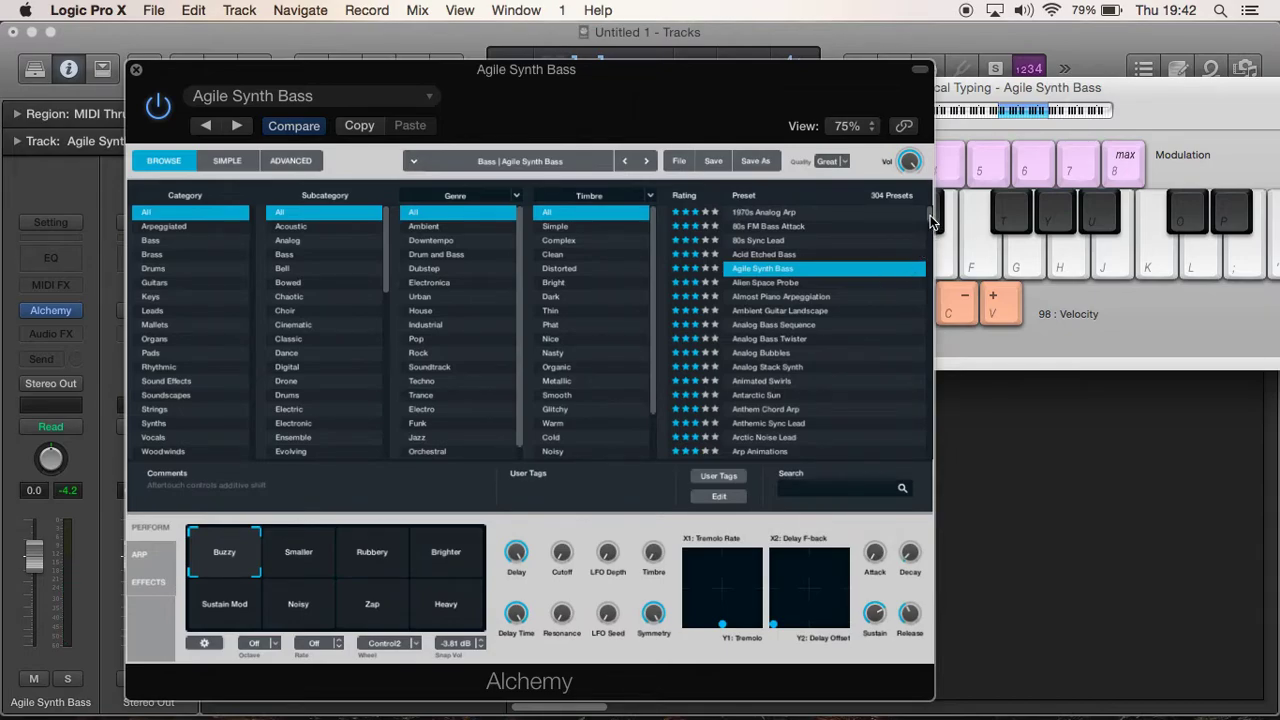
{"action": "left_click_drag", "start_coordinate": [930, 215], "coordinate": [940, 471]}
{"action": "scroll", "coordinate": [883, 205], "scroll_direction": "up", "scroll_amount": 20}
Filter to the Arpeggiated category and audition Almost Piano Arpeggiation and Arp Animations
{"action": "left_click", "coordinate": [215, 227]}
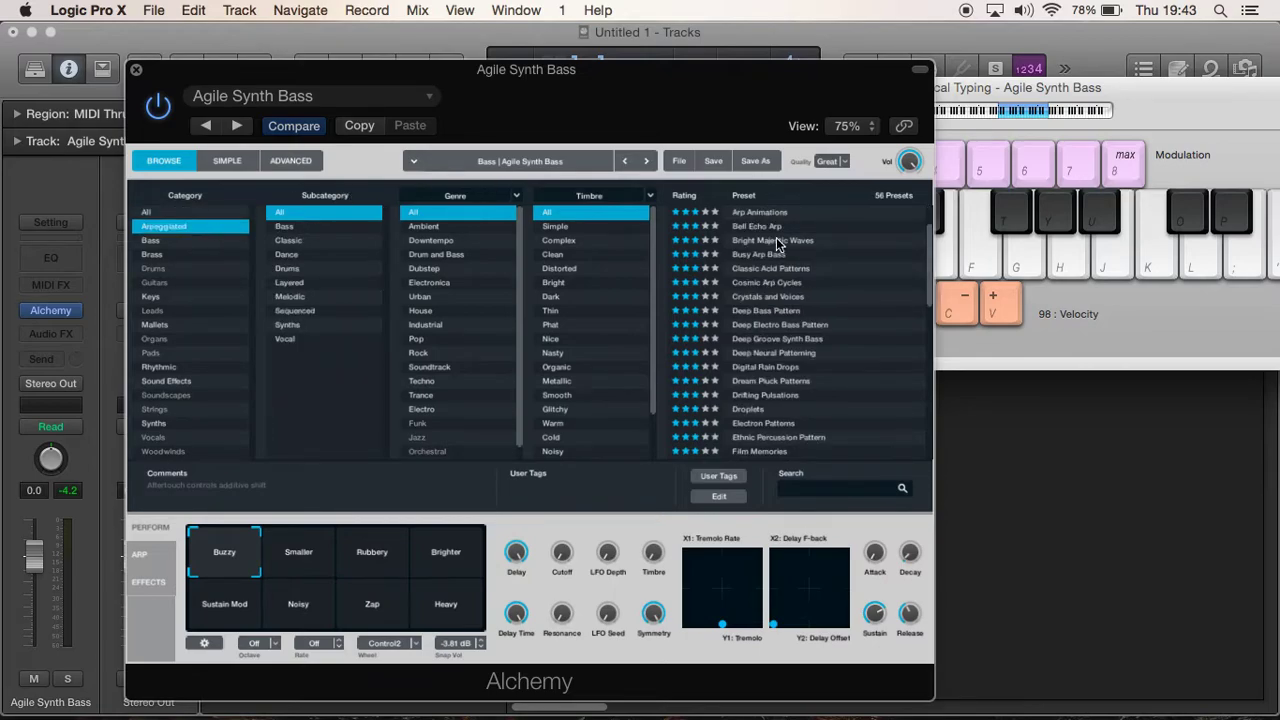
{"action": "scroll", "coordinate": [924, 262], "scroll_direction": "up", "scroll_amount": 2}
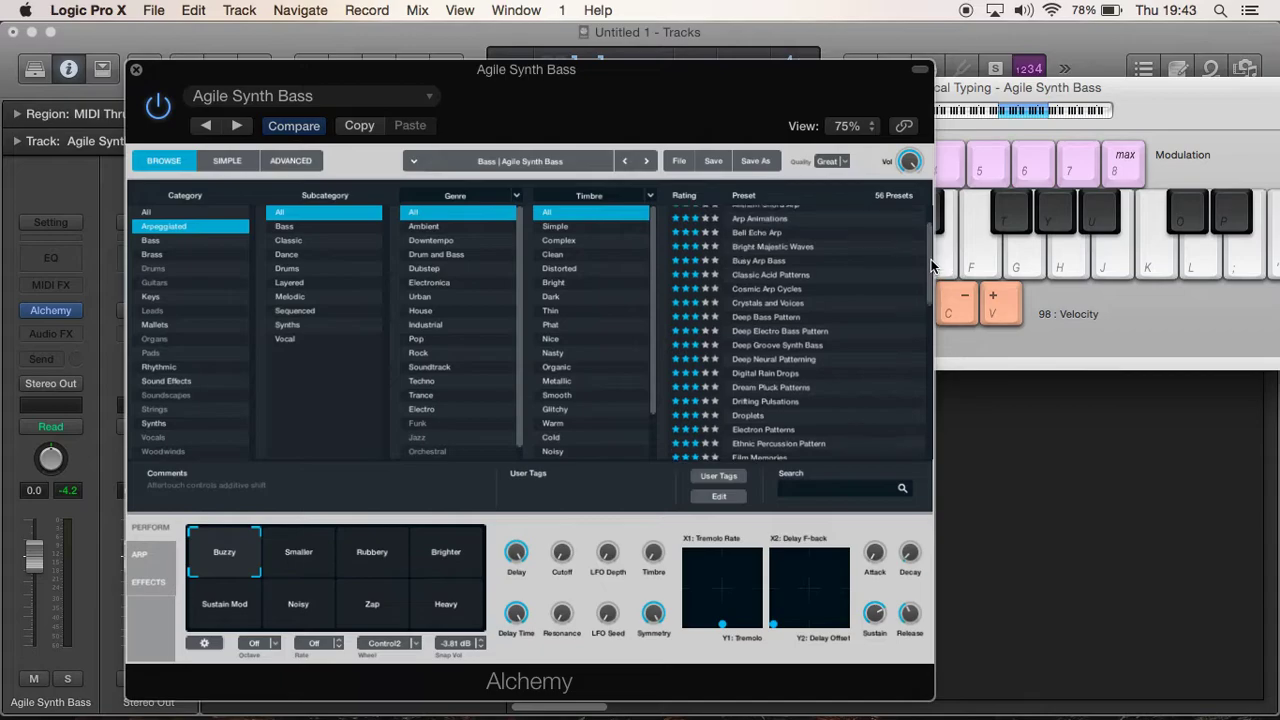
{"action": "left_click", "coordinate": [879, 227]}
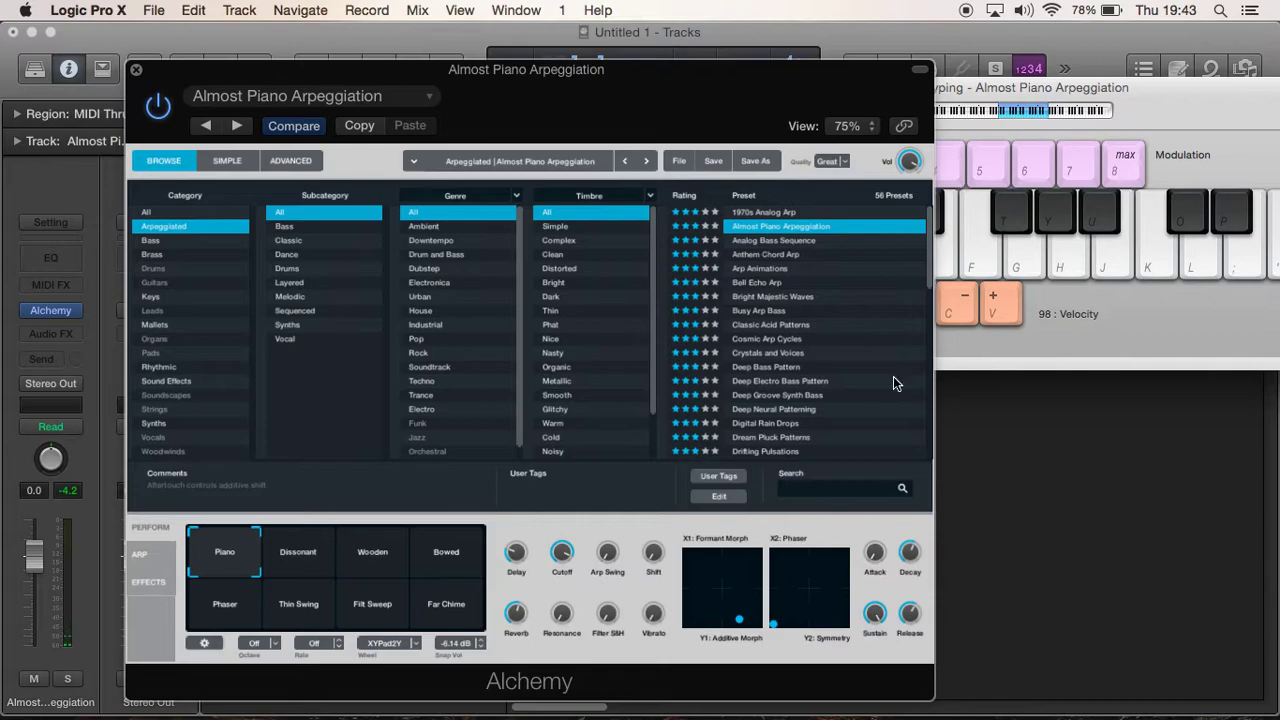
{"action": "left_click", "coordinate": [799, 268]}
{"action": "key", "text": "h"}
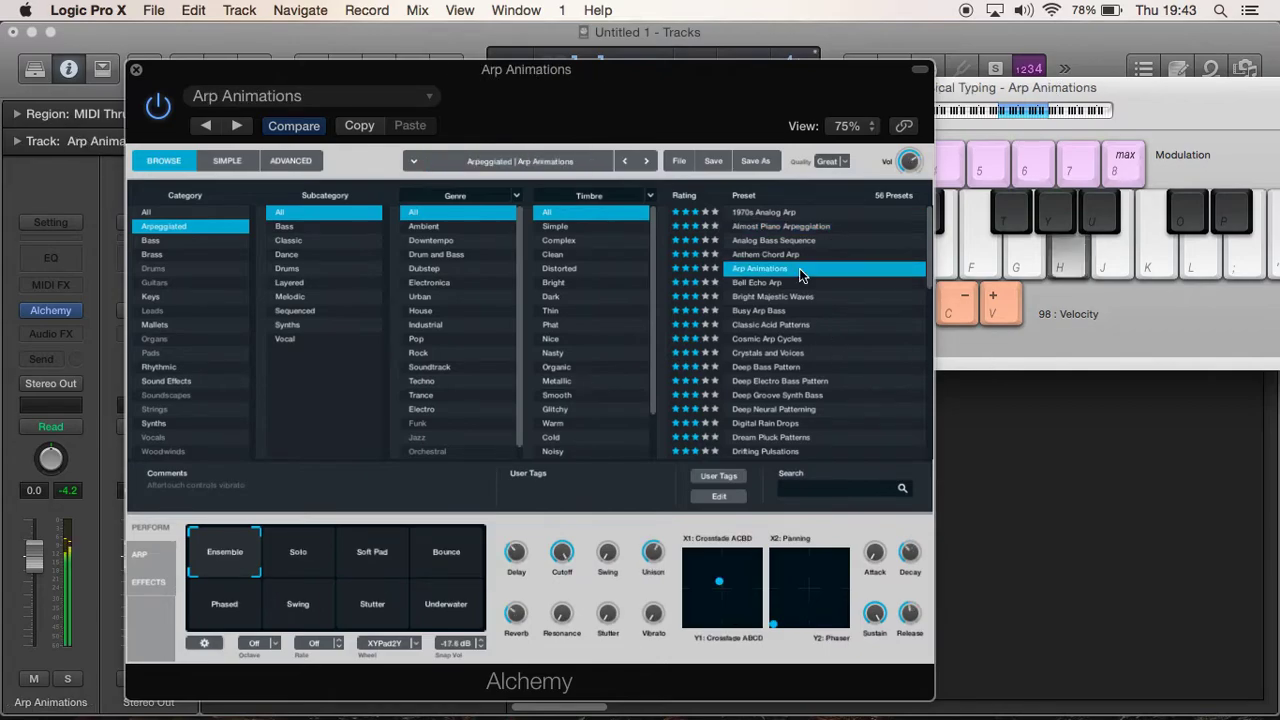
Load Busy Arp Bass and set the browser back to Category All
{"action": "left_click", "coordinate": [795, 311]}
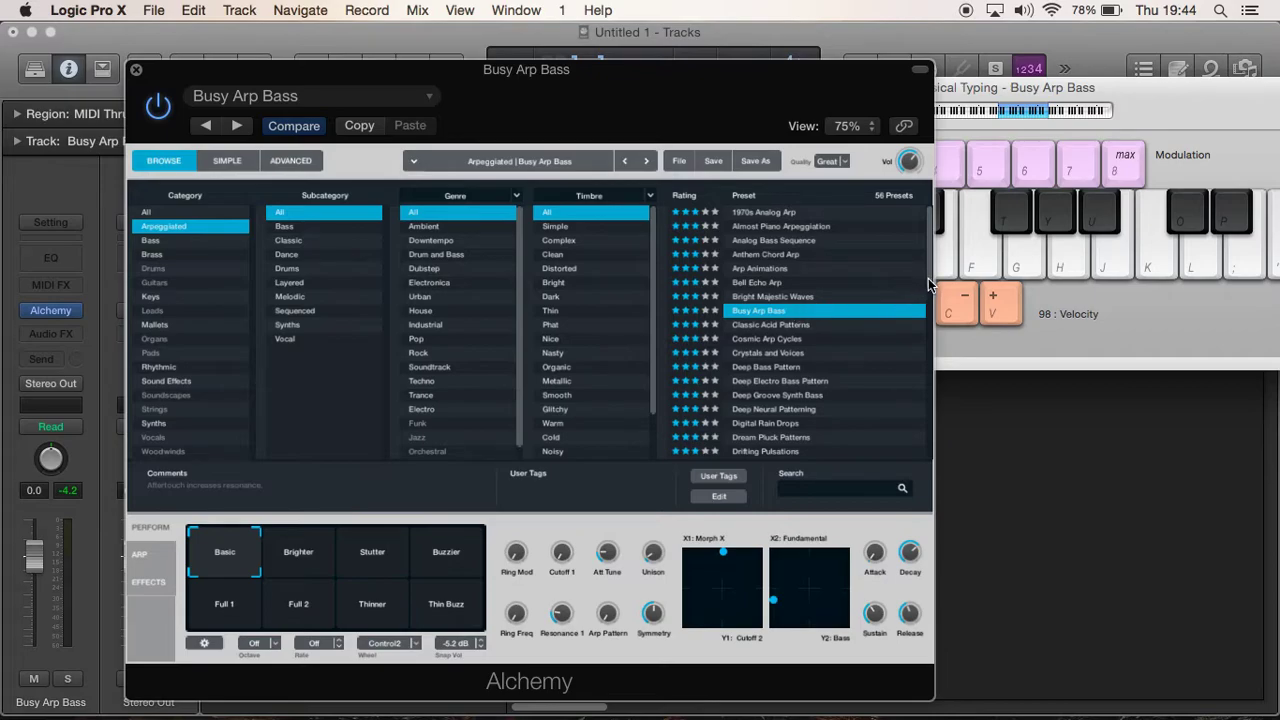
{"action": "left_click_drag", "start_coordinate": [930, 286], "coordinate": [904, 197]}
{"action": "left_click", "coordinate": [203, 212]}
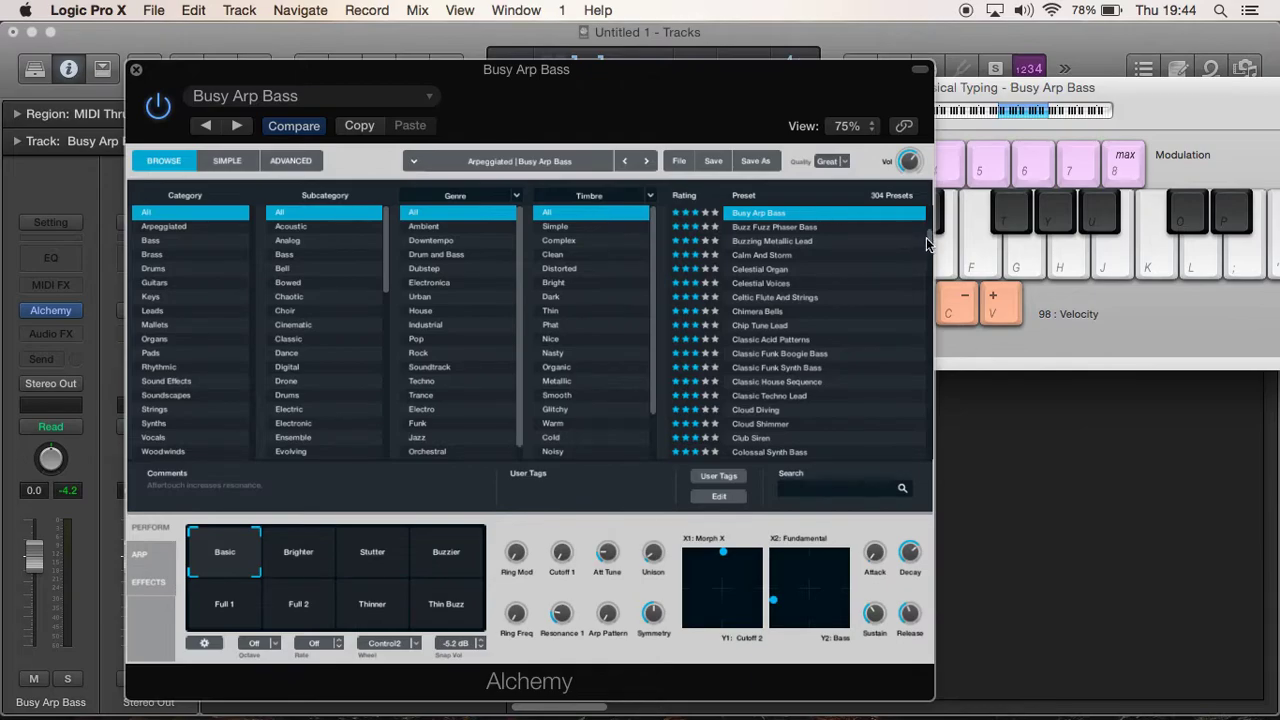
Filter to Bass, load Classic Funk Boogie Bass, and play it one octave higher
{"action": "scroll", "coordinate": [928, 243], "scroll_direction": "up", "scroll_amount": 10}
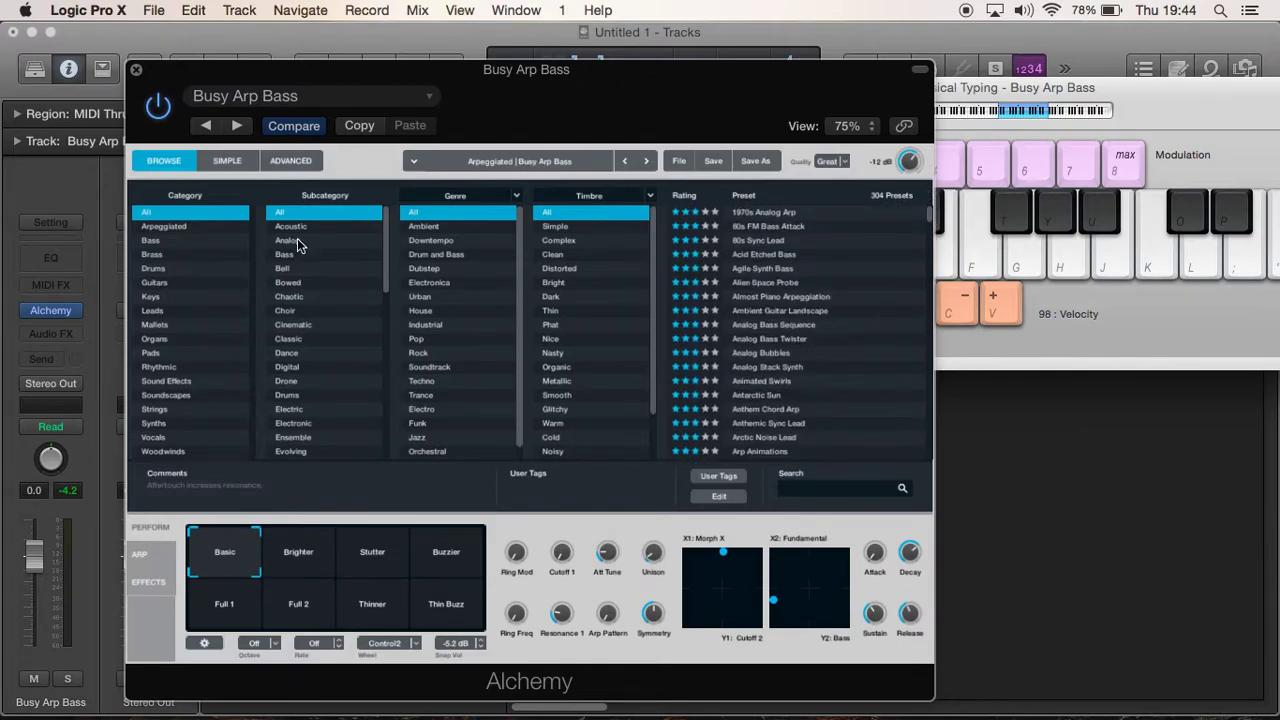
{"action": "left_click", "coordinate": [223, 243]}
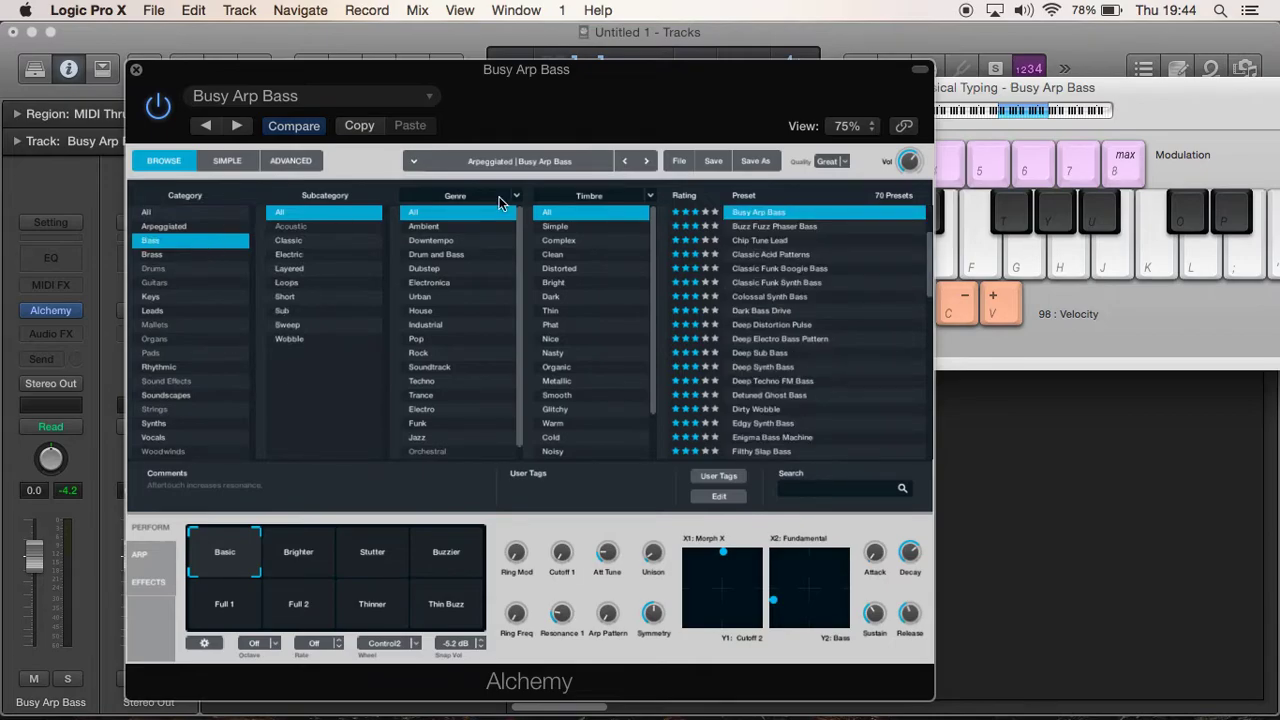
{"action": "left_click", "coordinate": [884, 269]}
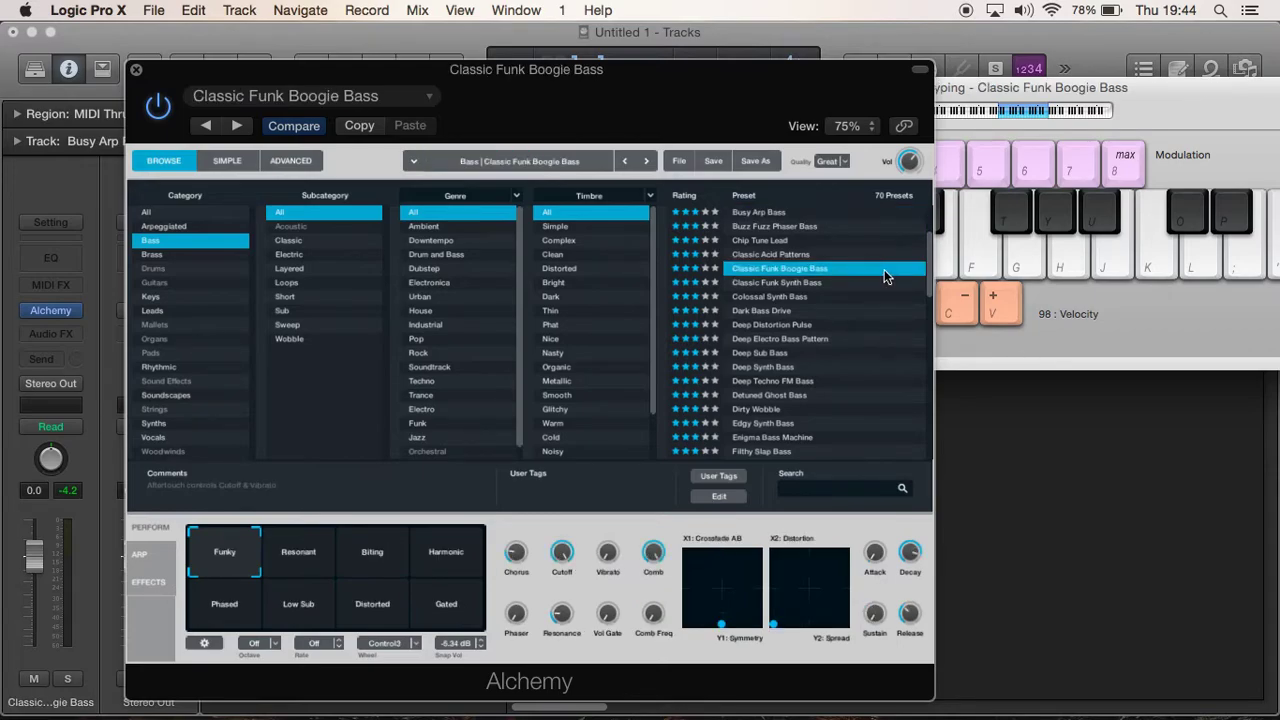
{"action": "left_click", "coordinate": [978, 112]}
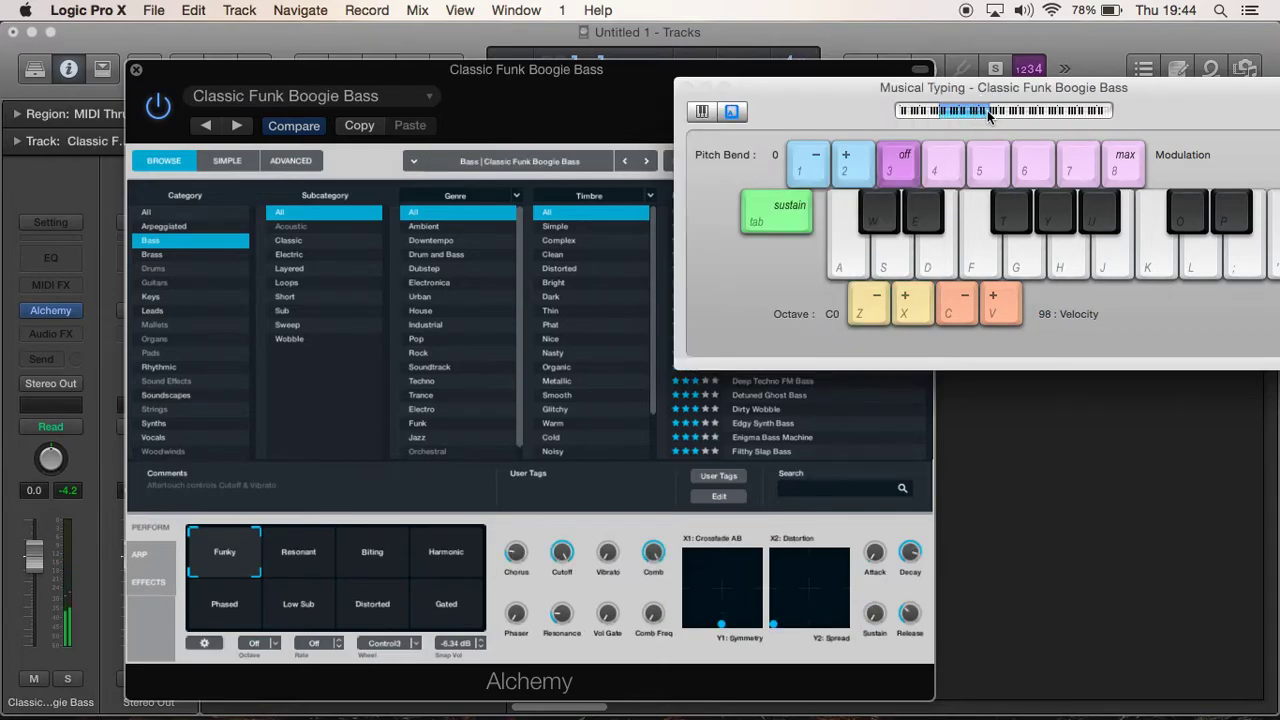
{"action": "key", "text": "x"}
{"action": "key", "text": "h"}
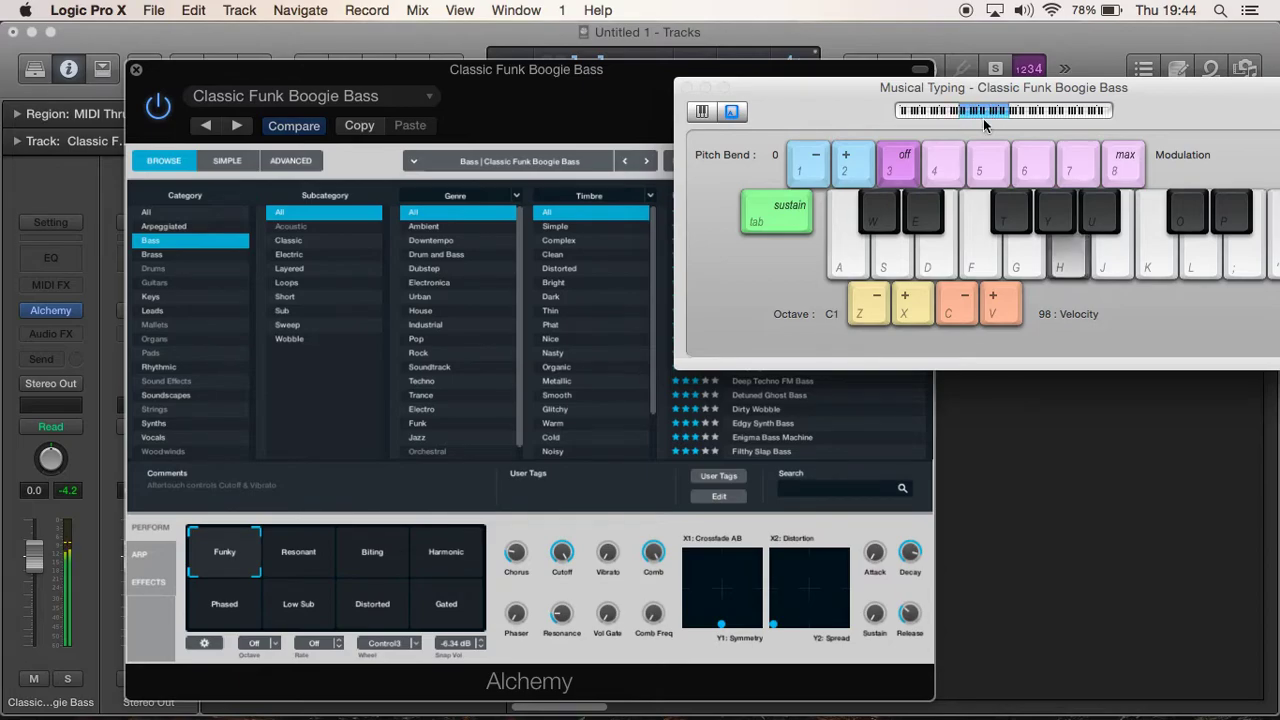
Audition Buzz Fuzz Phaser Bass and Classic Funk Synth Bass, ending on Colossal Synth Bass
{"action": "left_click", "coordinate": [697, 71]}
{"action": "key", "text": "h"}
{"action": "left_click", "coordinate": [758, 226]}
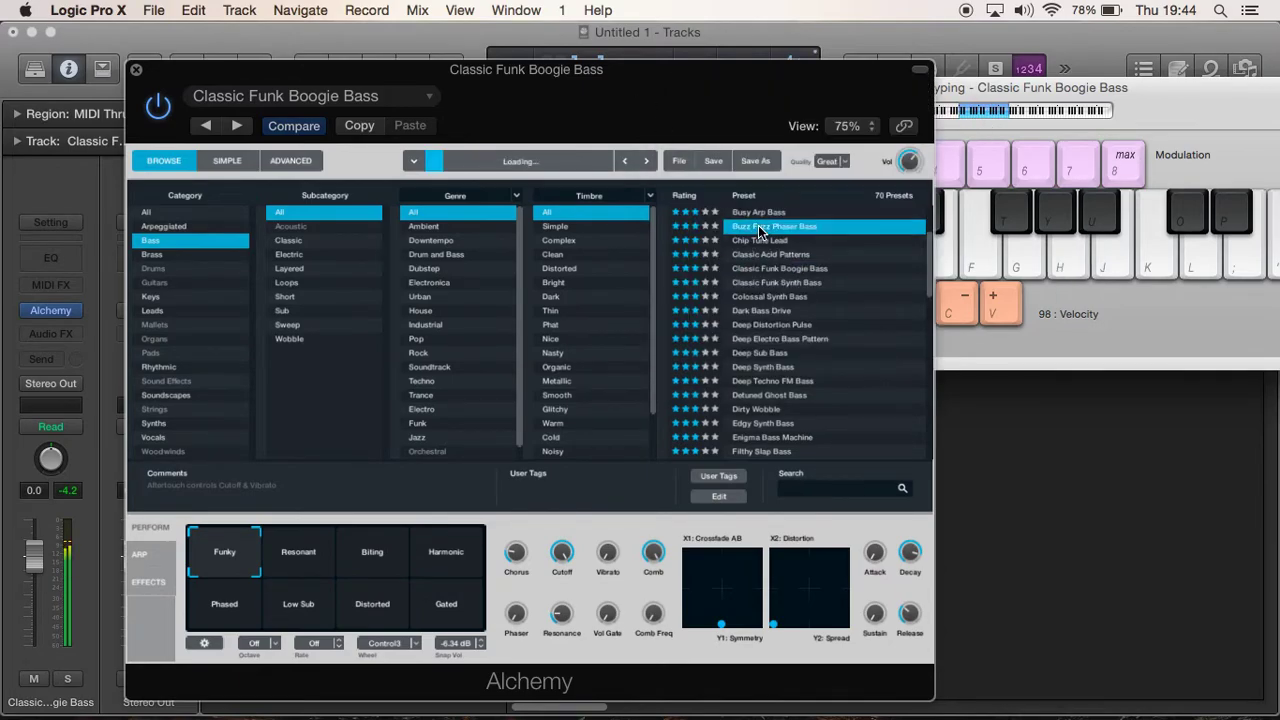
{"action": "key", "text": "h"}
{"action": "left_click", "coordinate": [773, 285]}
{"action": "key", "text": "h"}
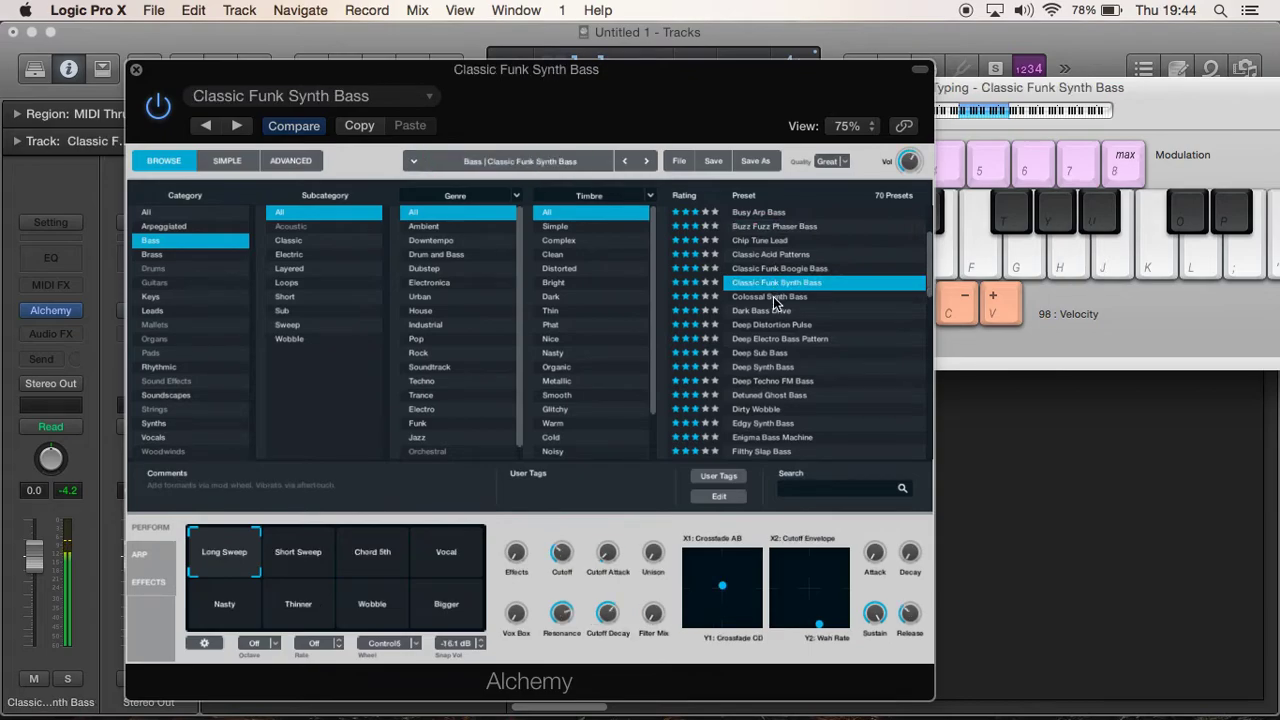
{"action": "left_click", "coordinate": [773, 296]}
{"action": "key", "text": "h"}
{"action": "key", "text": "h"}
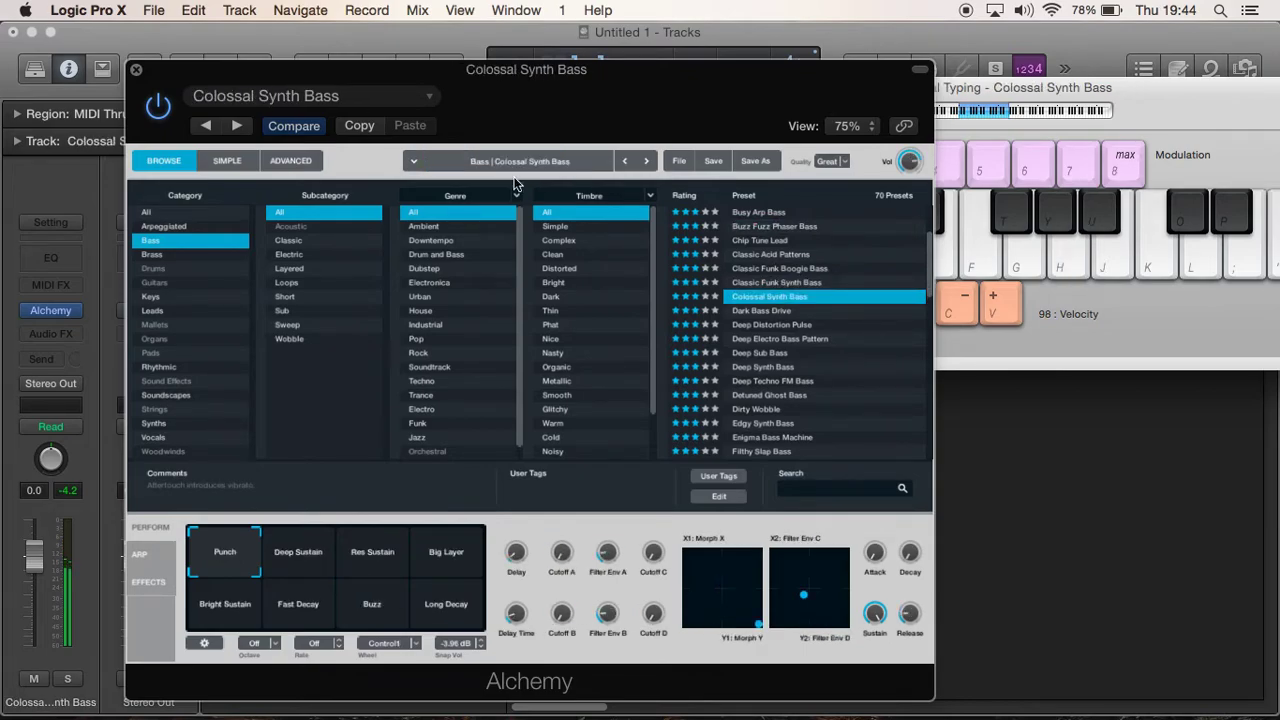
Filter to the Keys category and audition Antarctic Sun with two-note chords
{"action": "left_click", "coordinate": [150, 215]}
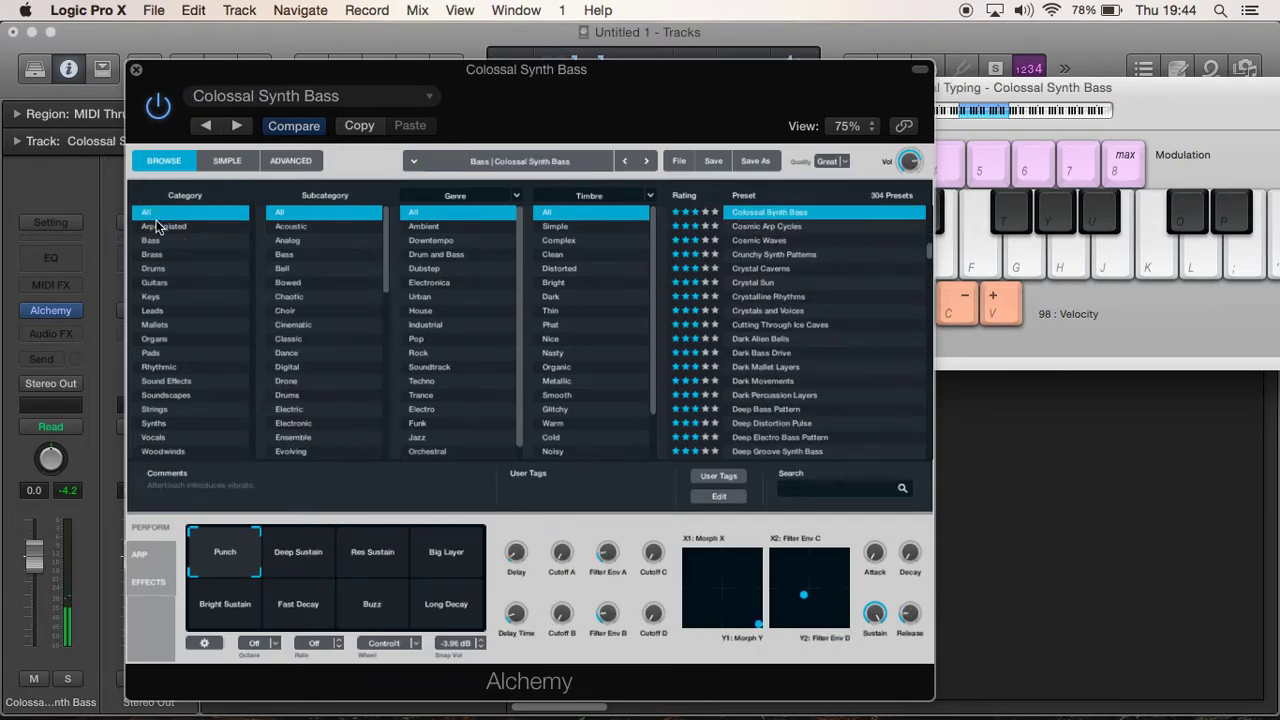
{"action": "left_click", "coordinate": [167, 297]}
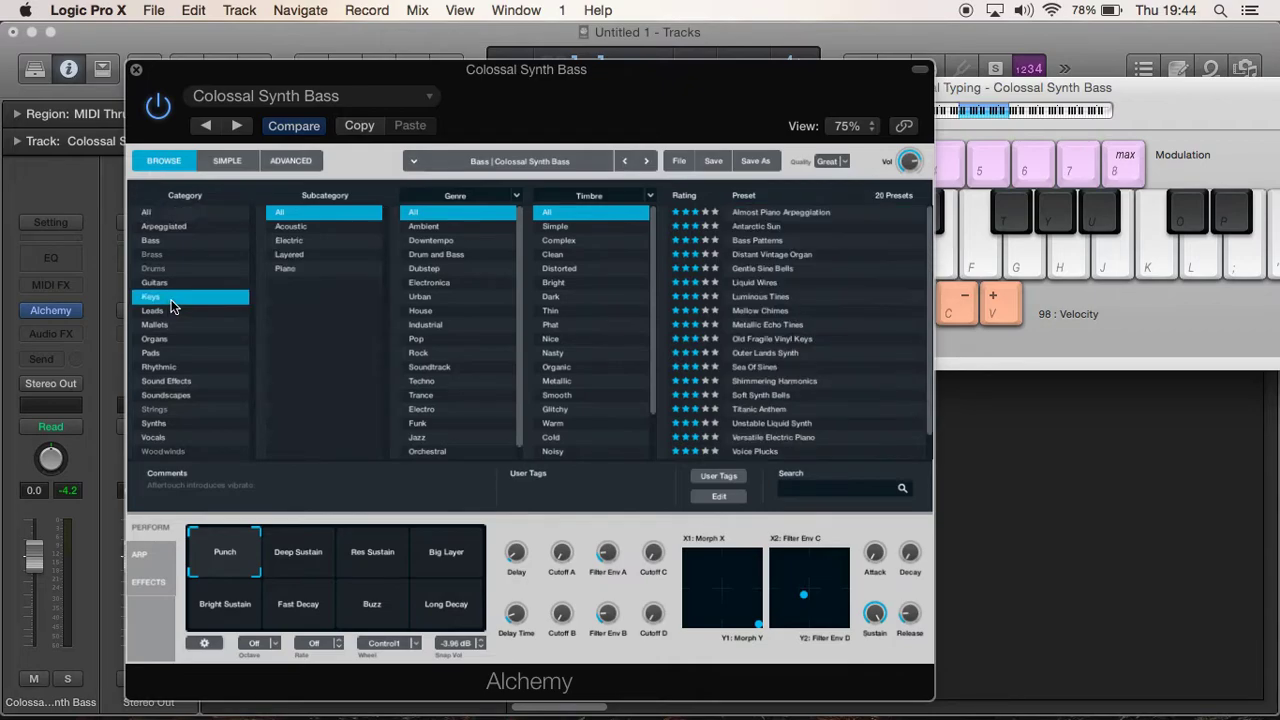
{"action": "left_click", "coordinate": [763, 228]}
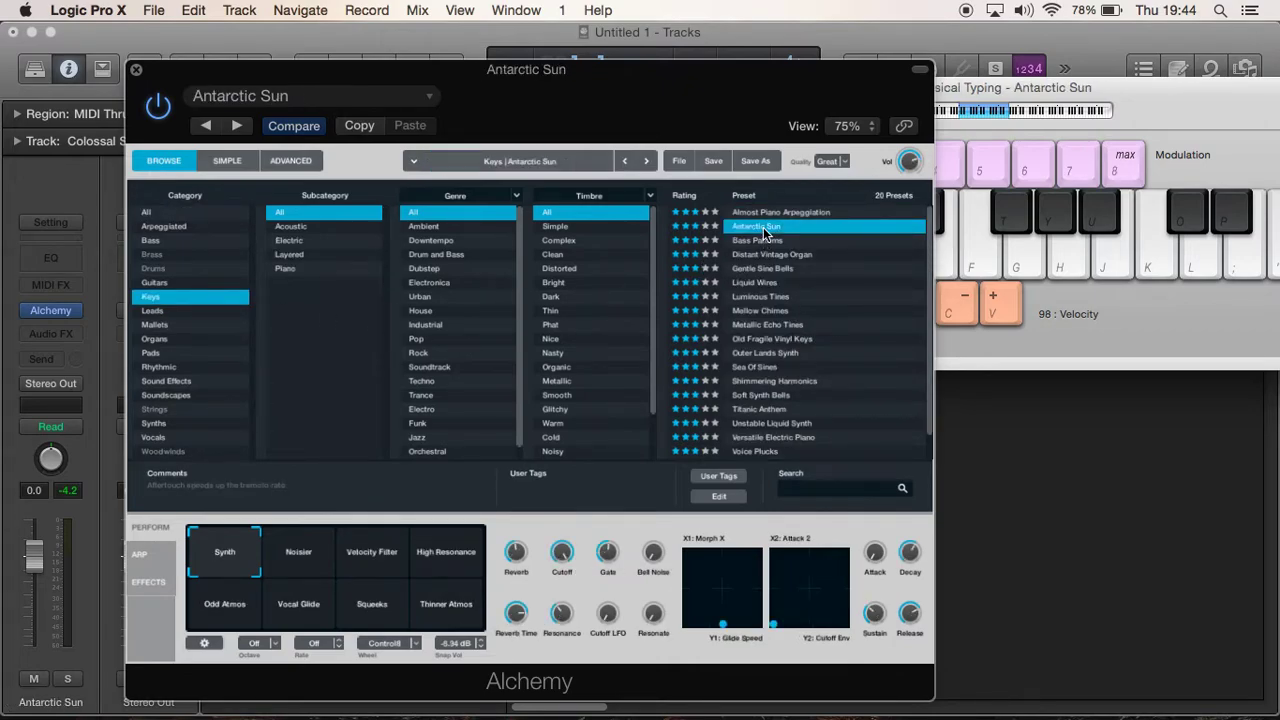
{"action": "key", "text": "k+semicolon"}
{"action": "key", "text": "k+semicolon"}
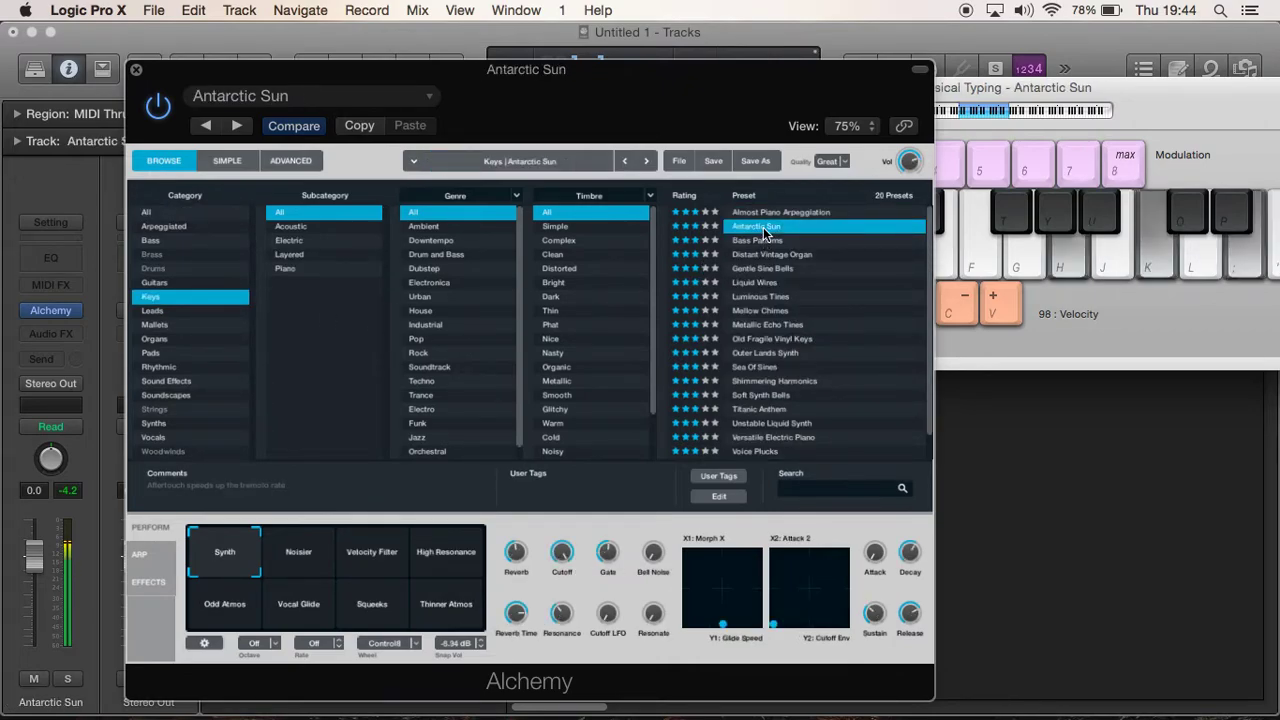
{"action": "key", "text": "h"}
{"action": "key", "text": "k+semicolon"}
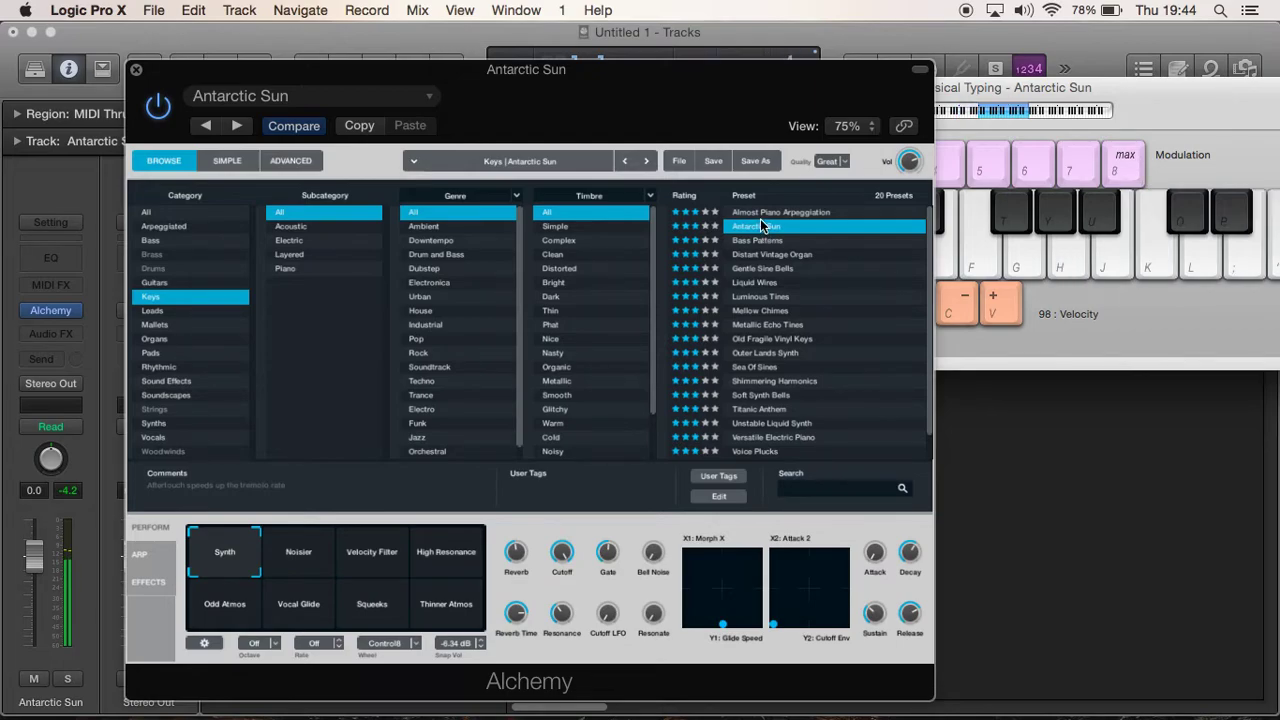
Try Almost Piano Arpeggiation and Bass Patterns, settle on Distant Vintage Organ, then show All
{"action": "left_click", "coordinate": [762, 213]}
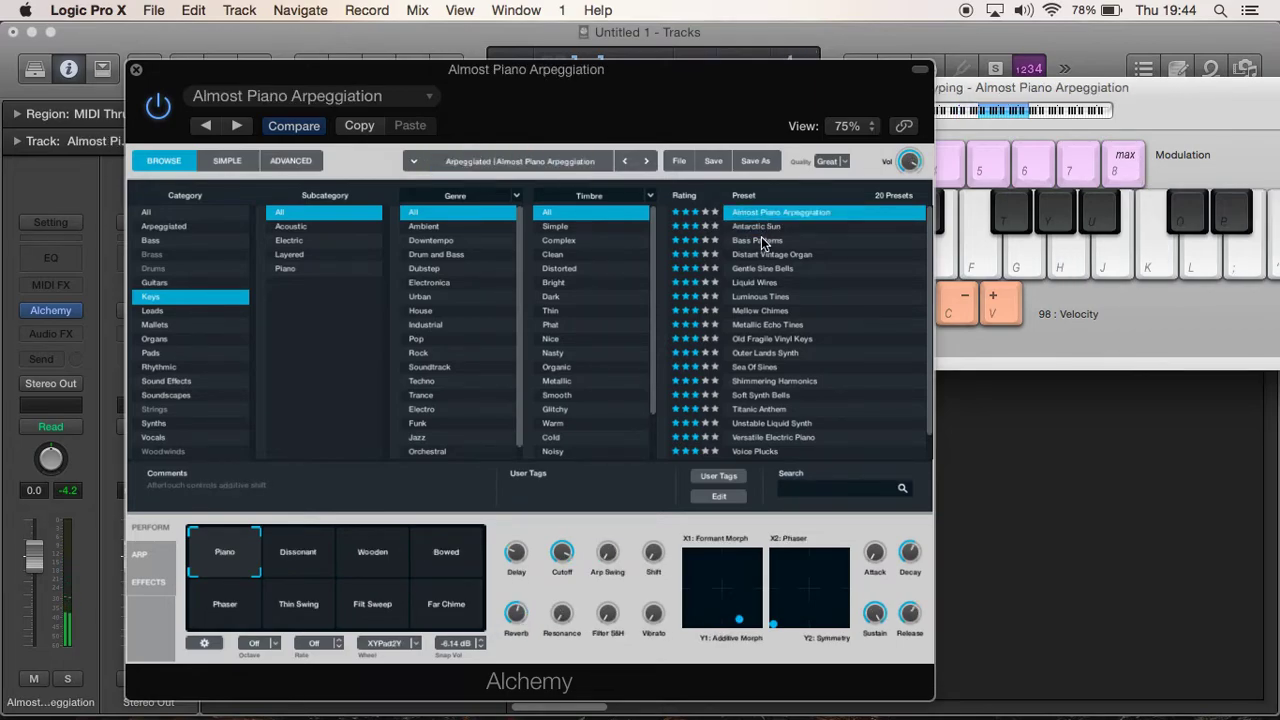
{"action": "key", "text": "k+semicolon"}
{"action": "left_click", "coordinate": [765, 244]}
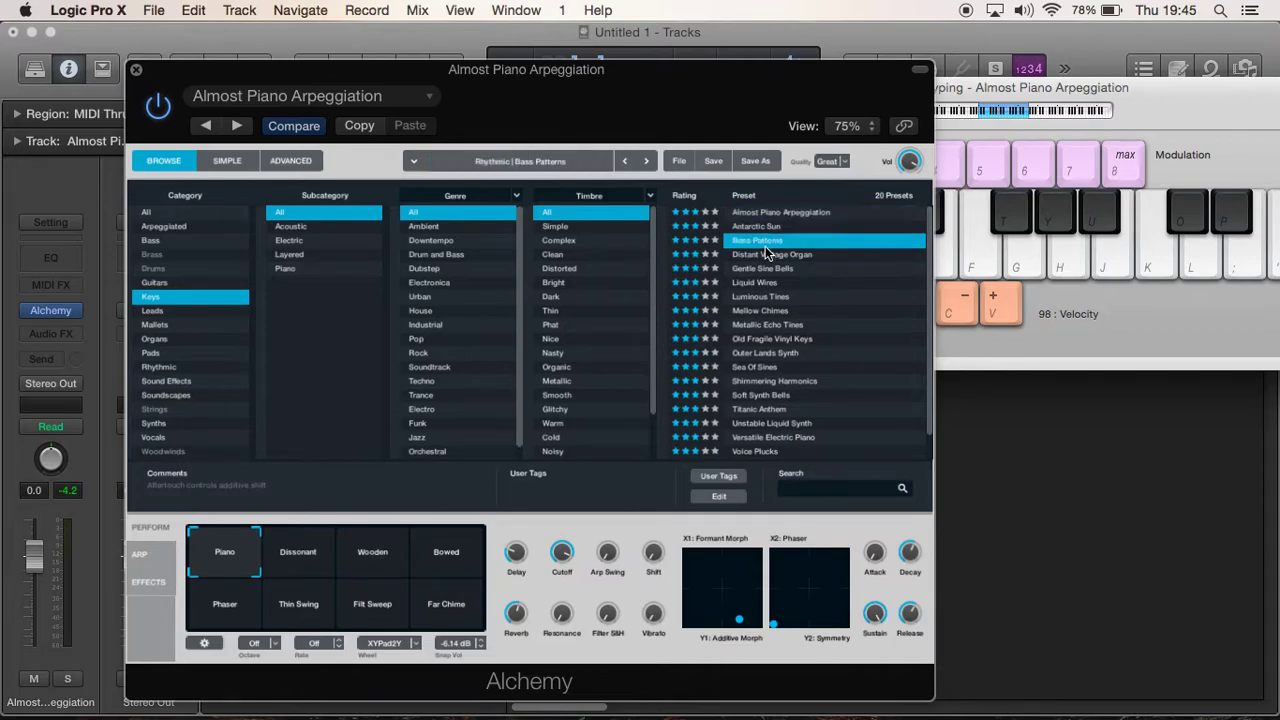
{"action": "left_click", "coordinate": [763, 250]}
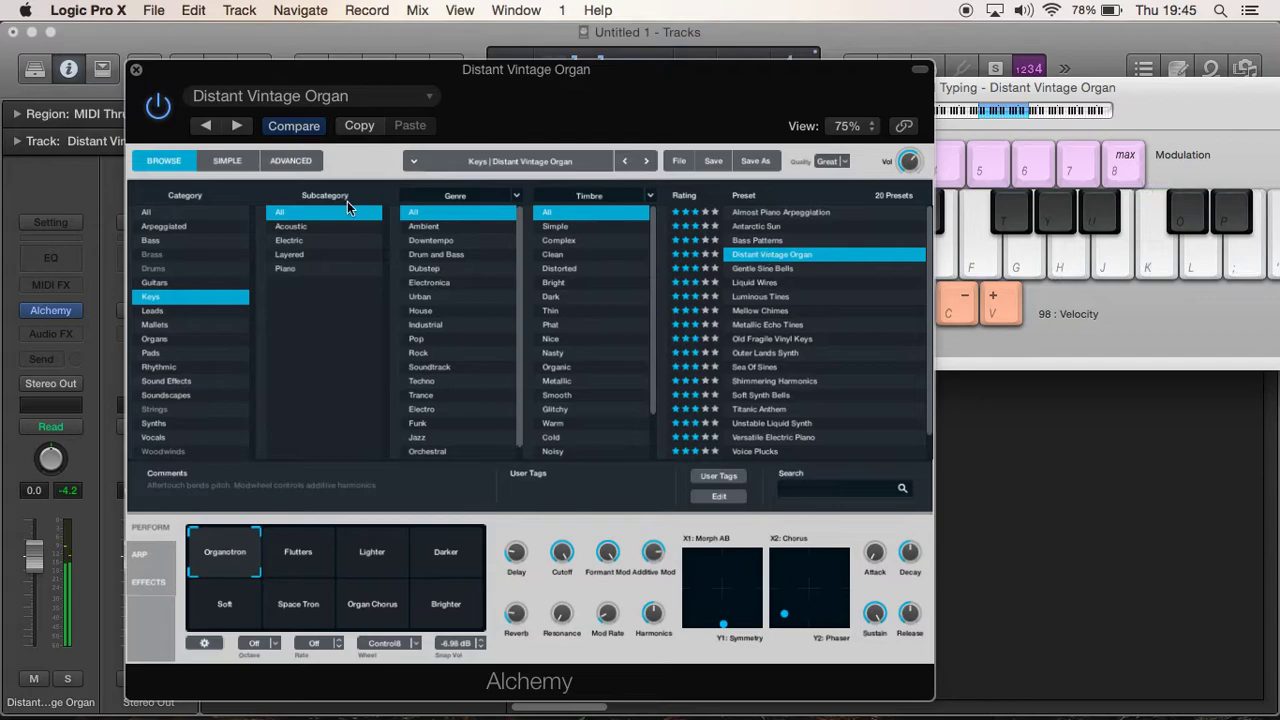
{"action": "left_click", "coordinate": [155, 214]}
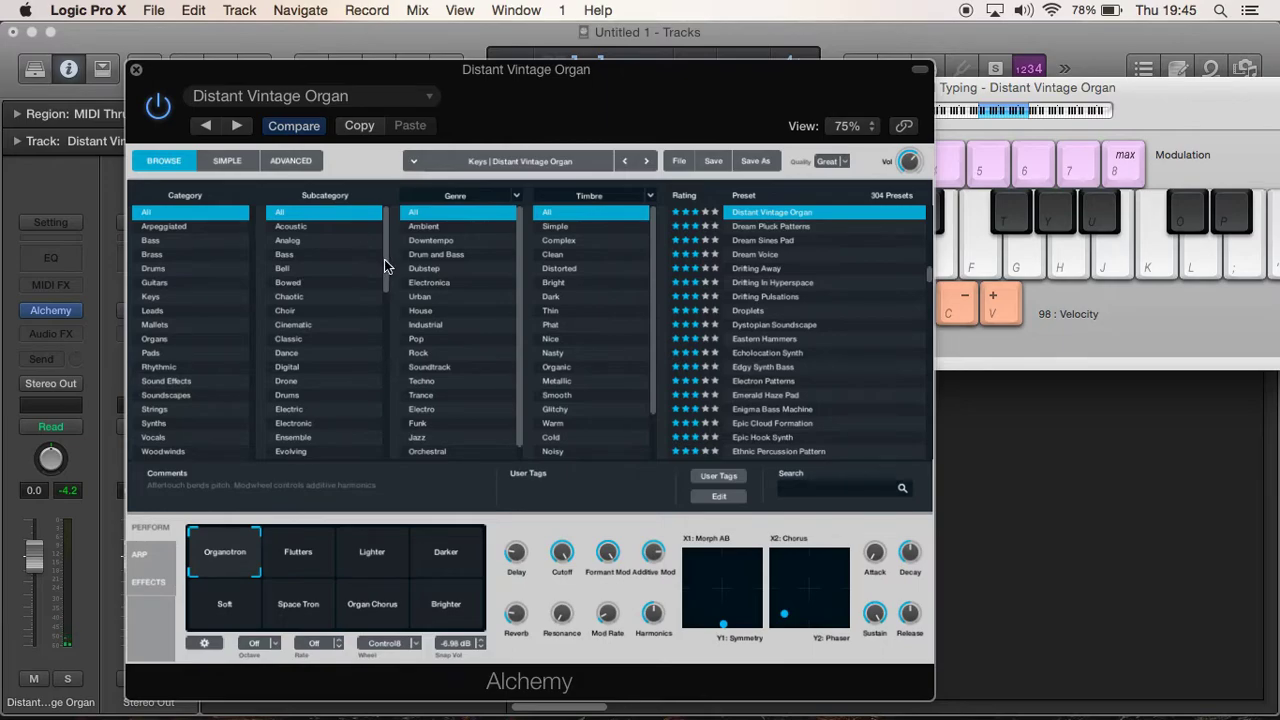
{"action": "scroll", "coordinate": [384, 259], "scroll_direction": "down", "scroll_amount": 3}
{"action": "scroll", "coordinate": [384, 262], "scroll_direction": "up", "scroll_amount": 3}
Load the Droplets preset and play several H notes to audition it
{"action": "left_click", "coordinate": [816, 312]}
{"action": "key", "text": "h"}
{"action": "key", "text": "h"}
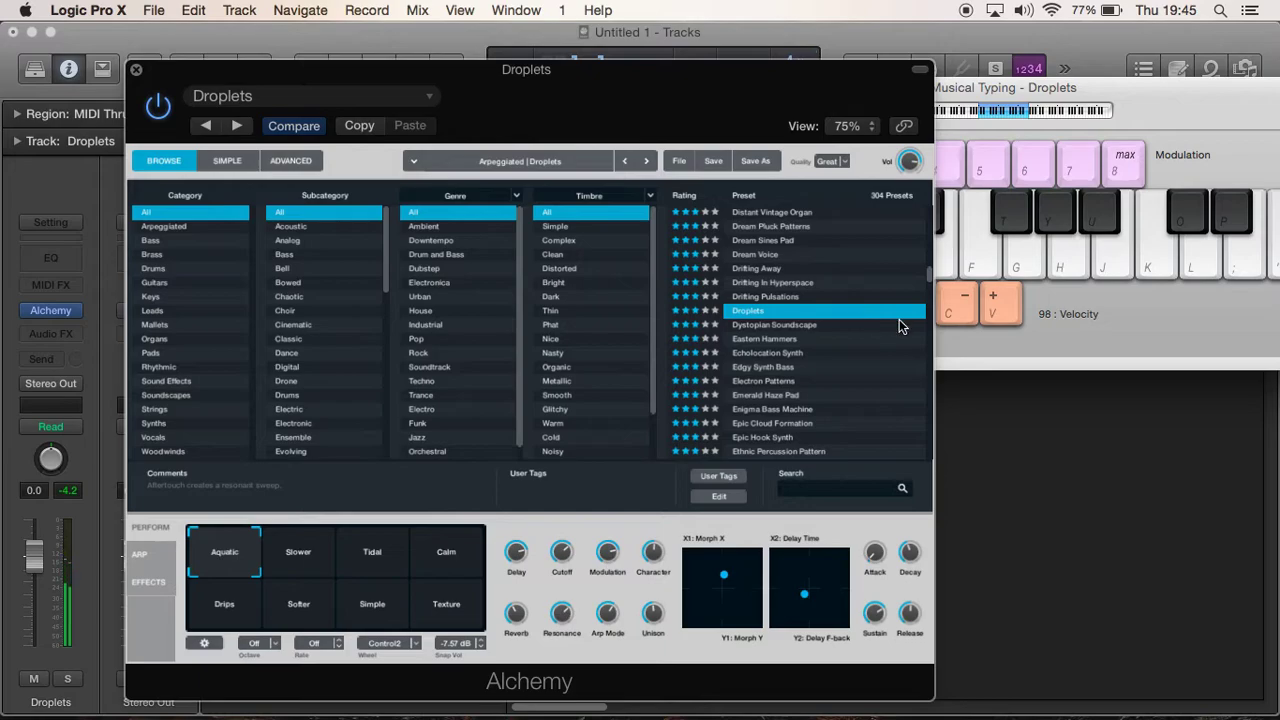
{"action": "key", "text": "h"}
{"action": "key", "text": "h"}
{"action": "left_click", "coordinate": [305, 552]}
{"action": "key", "text": "h"}
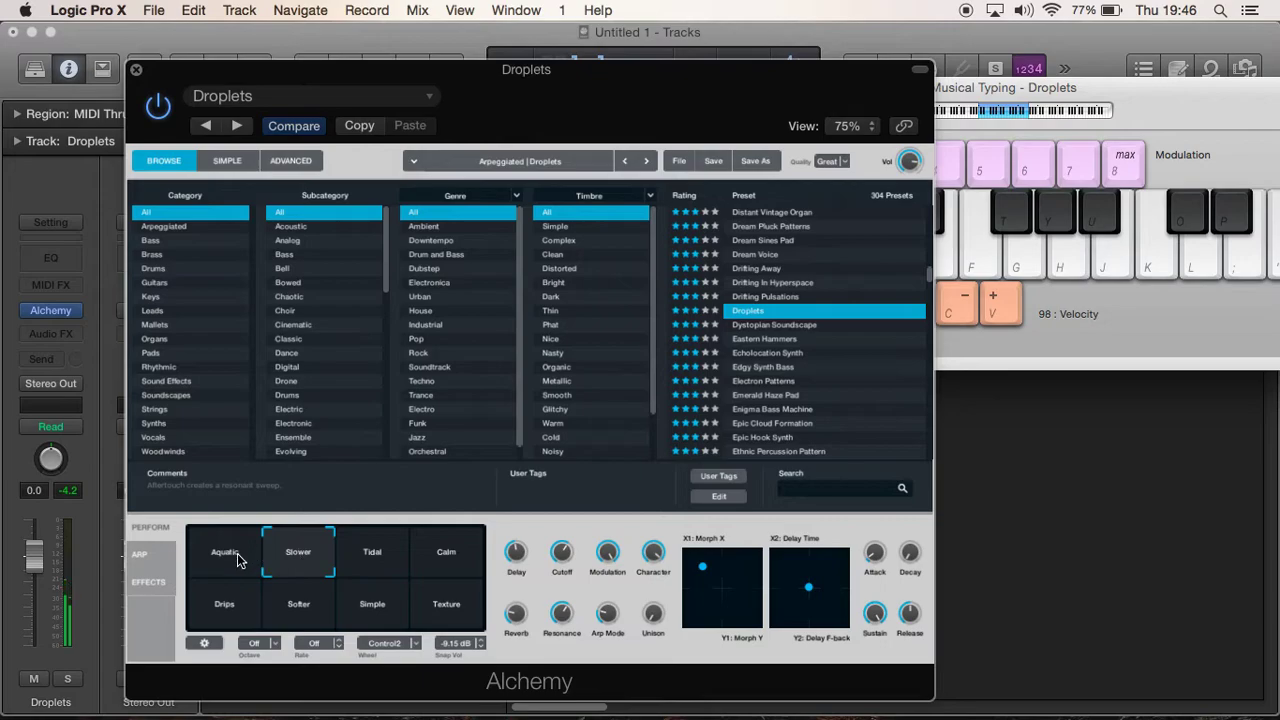
{"action": "left_click", "coordinate": [239, 561]}
{"action": "key", "text": "h"}
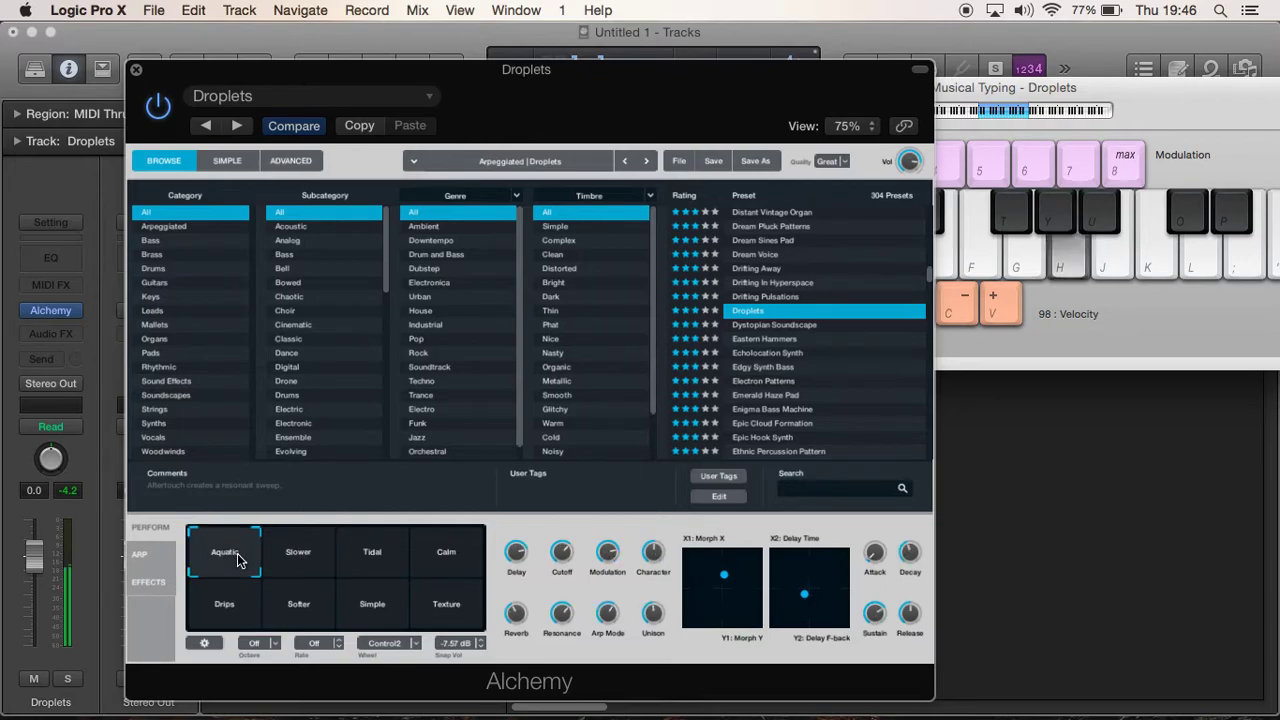
{"action": "left_click", "coordinate": [308, 555]}
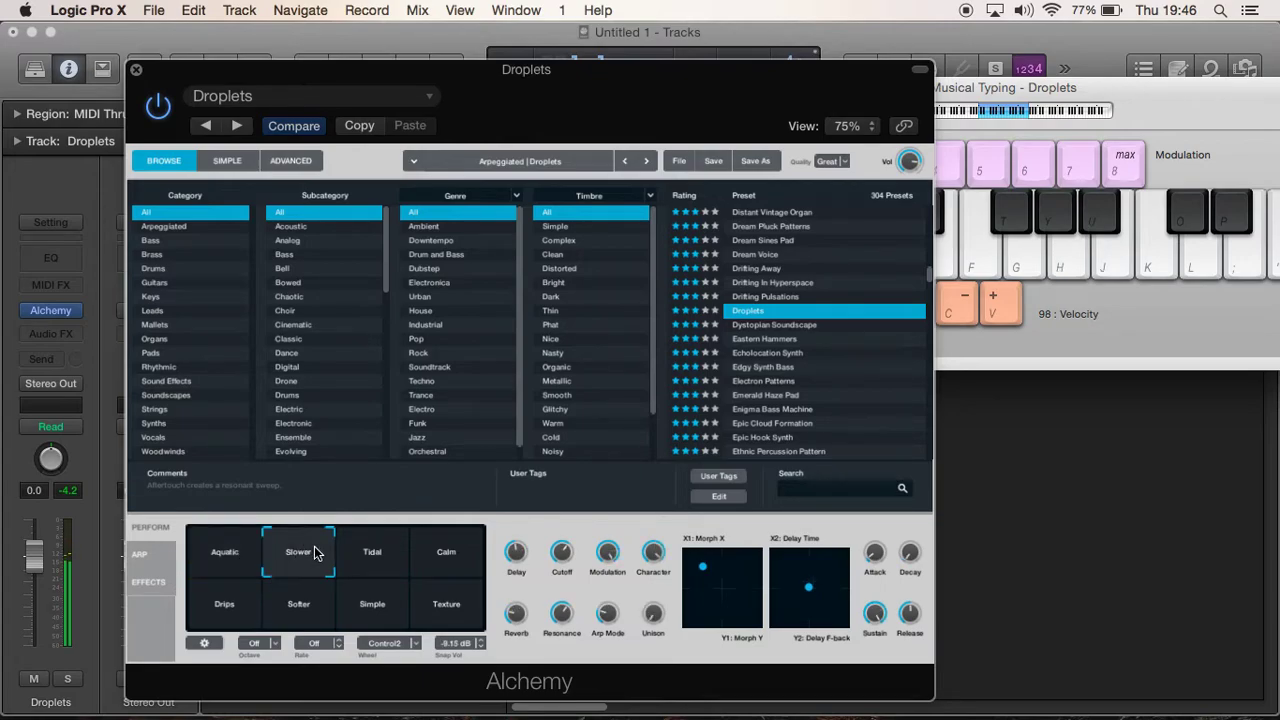
{"action": "key", "text": "h"}
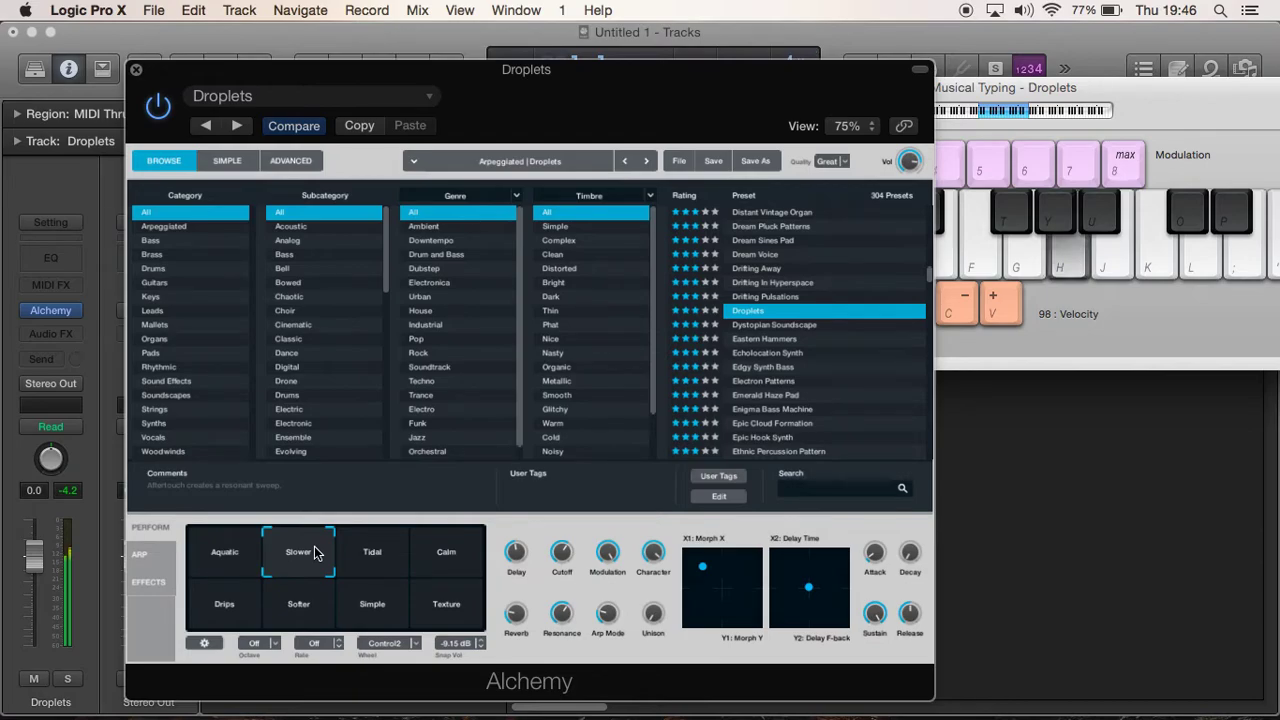
{"action": "left_click", "coordinate": [372, 566]}
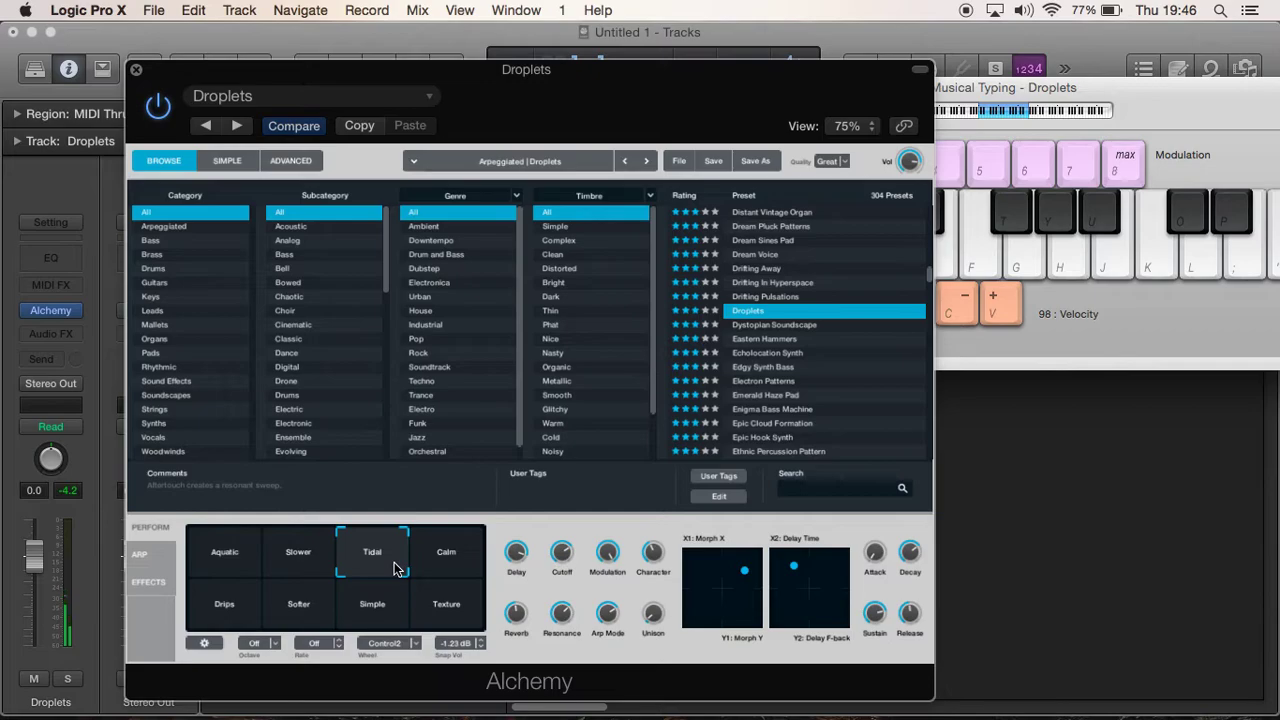
{"action": "key", "text": "h"}
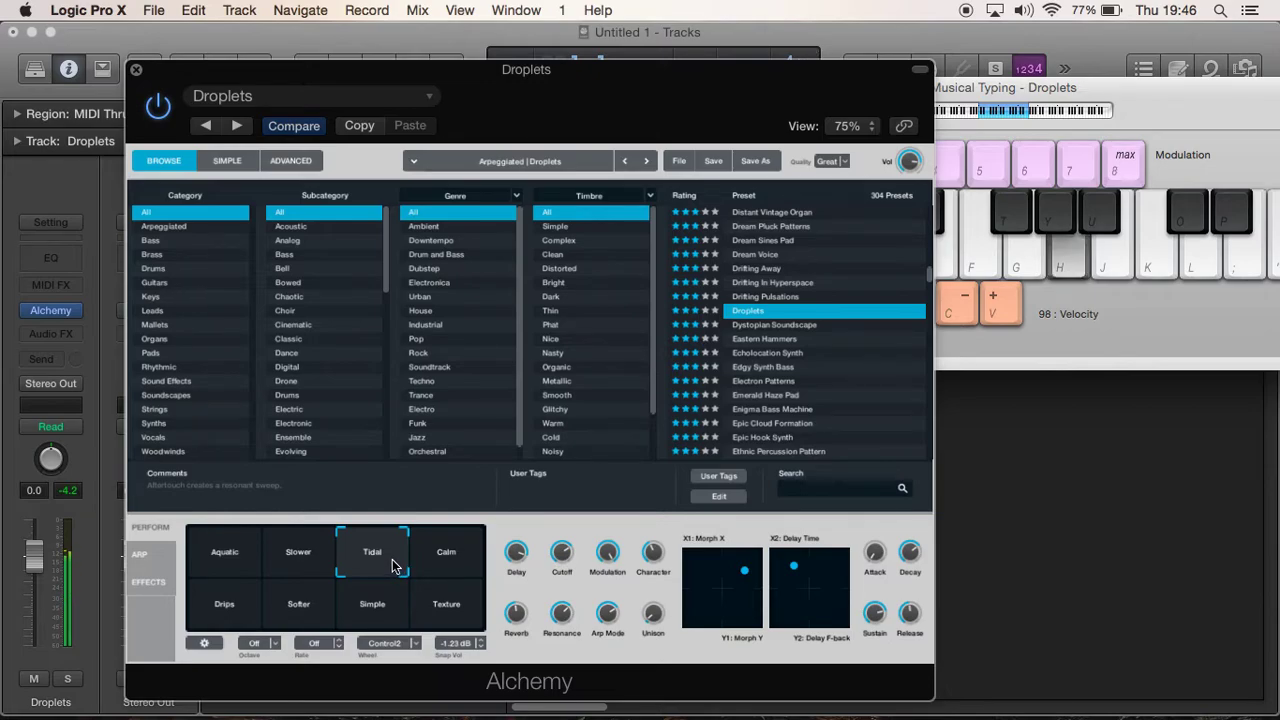
{"action": "left_click", "coordinate": [455, 570]}
{"action": "key", "text": "h"}
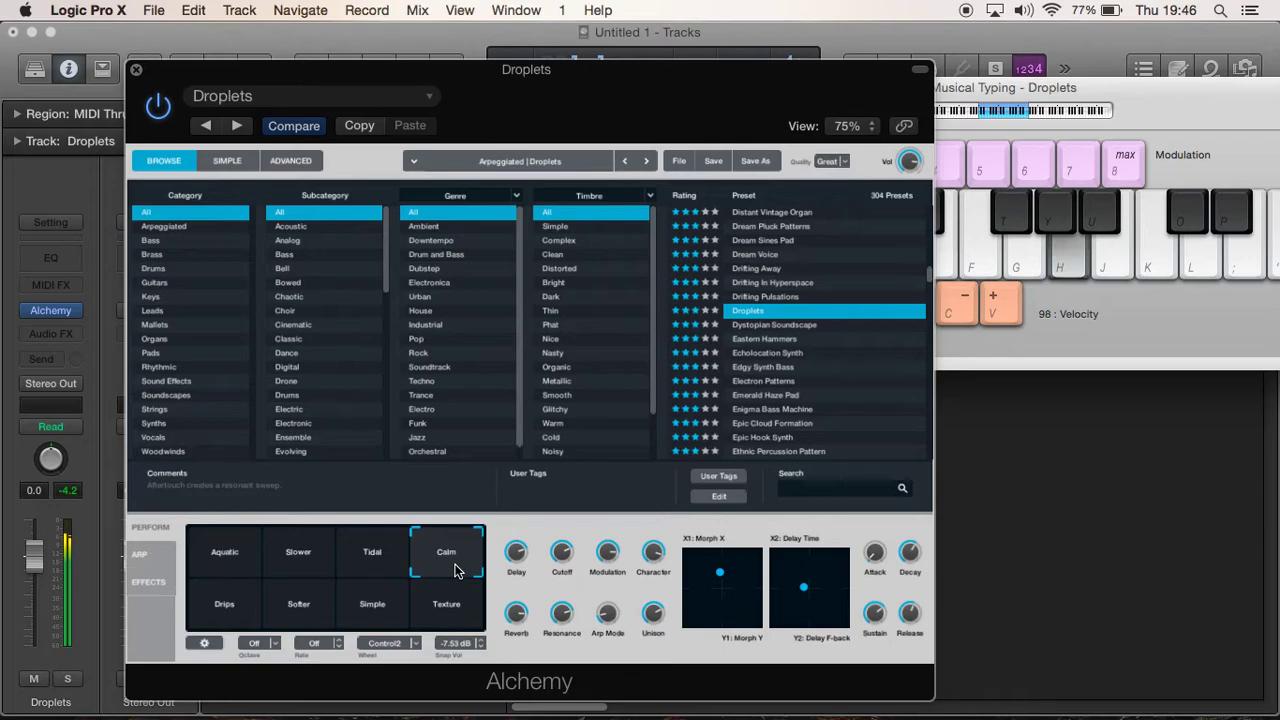
{"action": "left_click", "coordinate": [453, 608]}
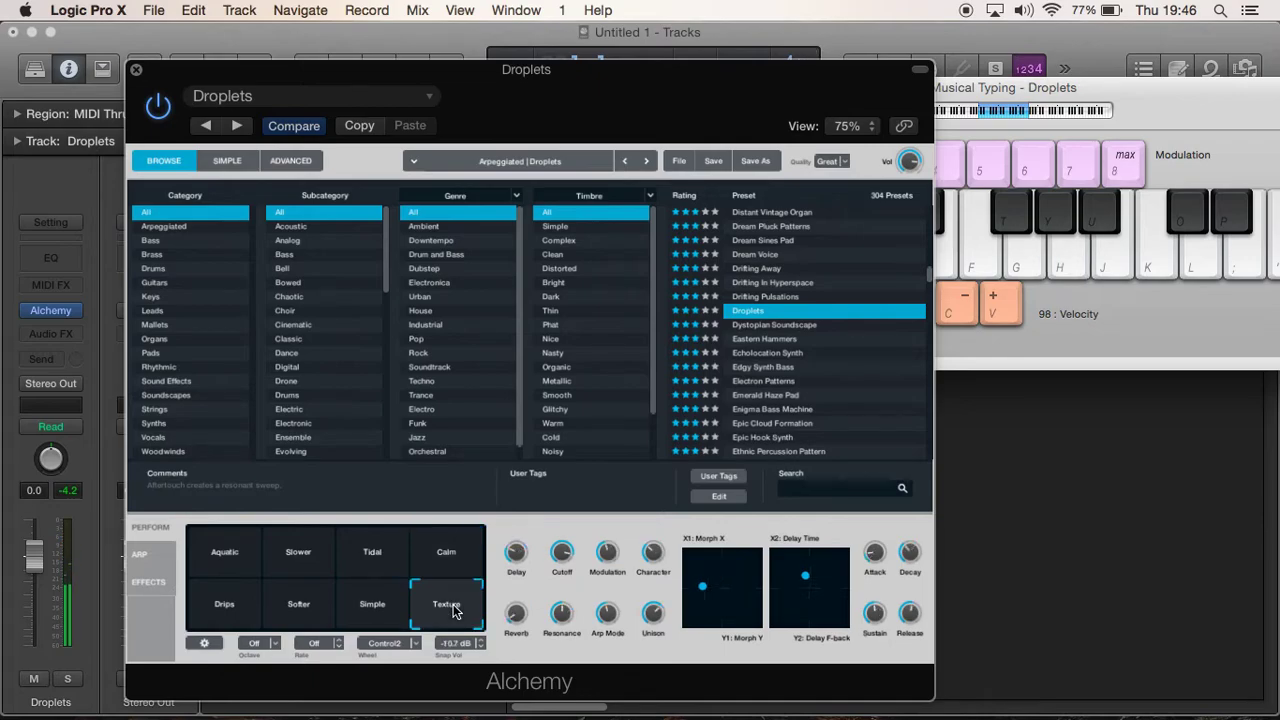
{"action": "key", "text": "h"}
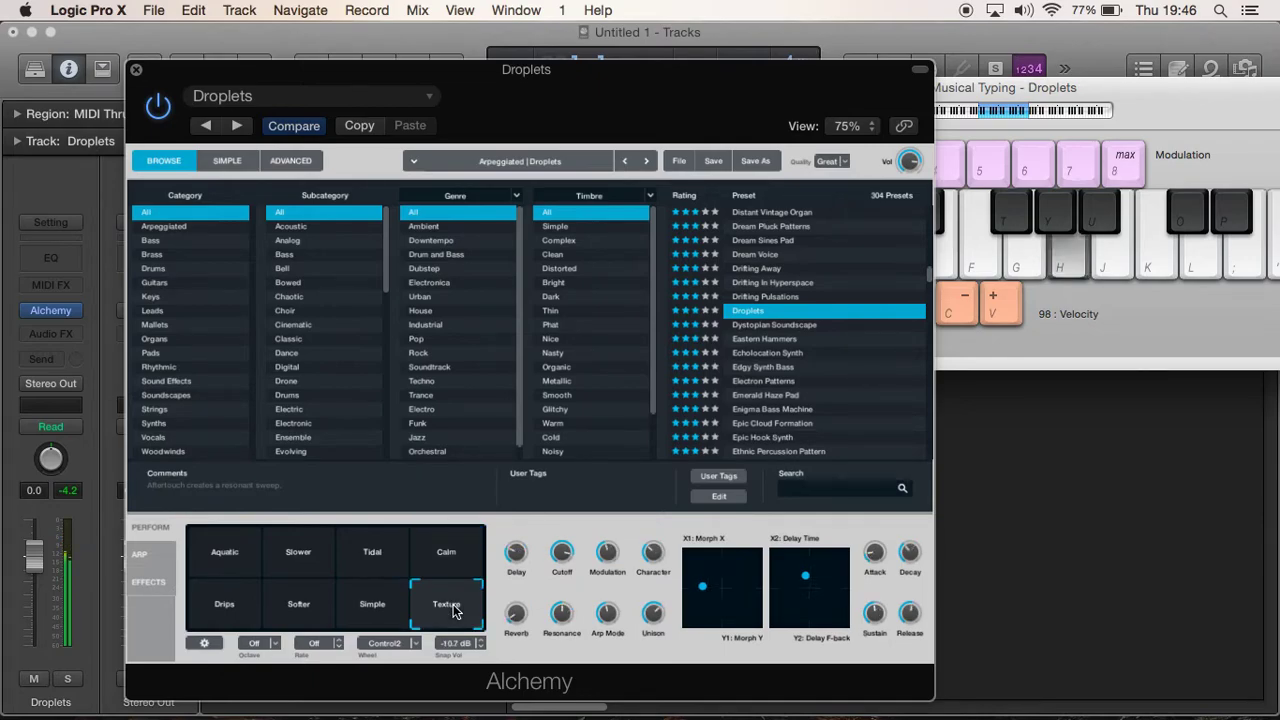
{"action": "left_click", "coordinate": [380, 616]}
{"action": "key", "text": "h"}
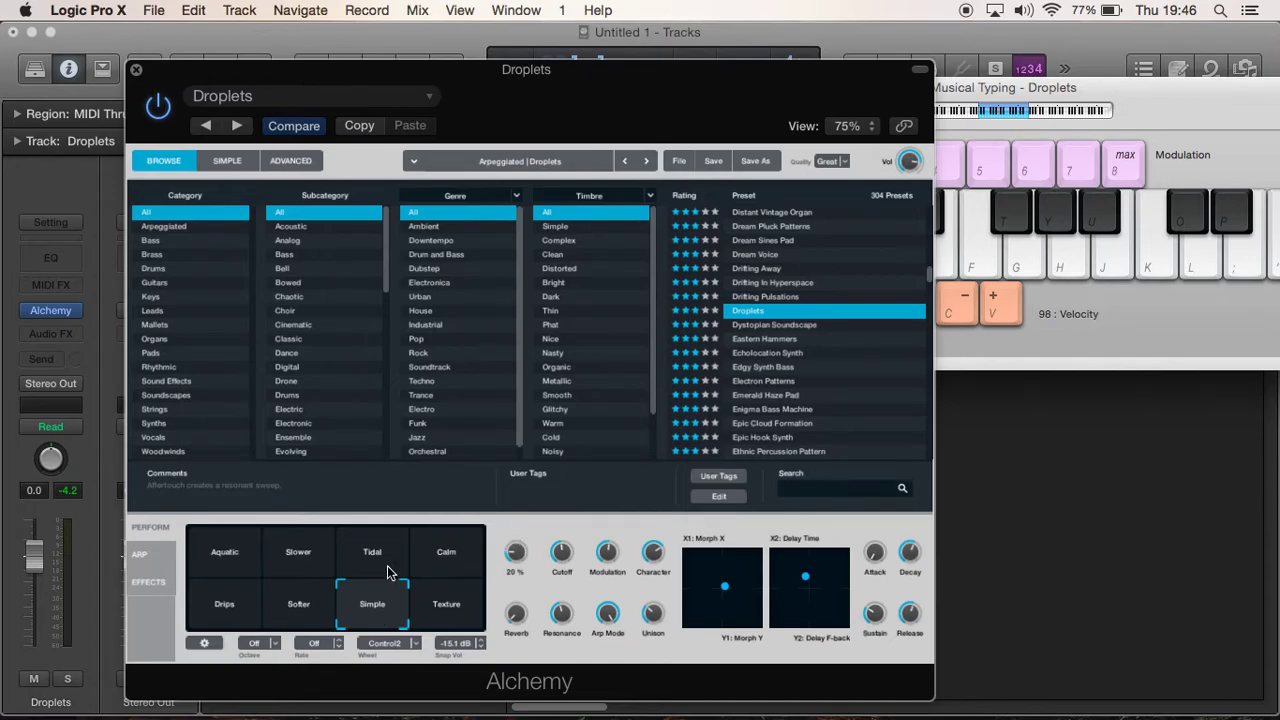
{"action": "left_click", "coordinate": [242, 566]}
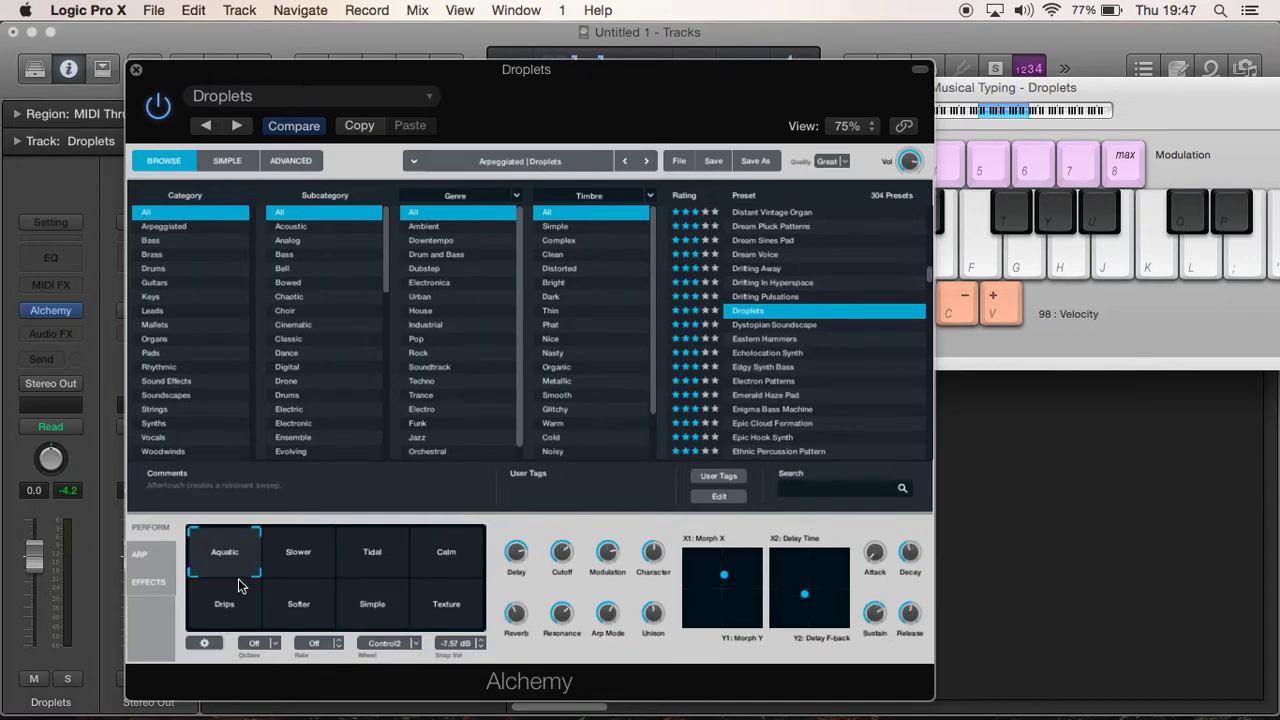
{"action": "left_click", "coordinate": [226, 600]}
{"action": "left_click", "coordinate": [280, 612]}
{"action": "key", "text": "h"}
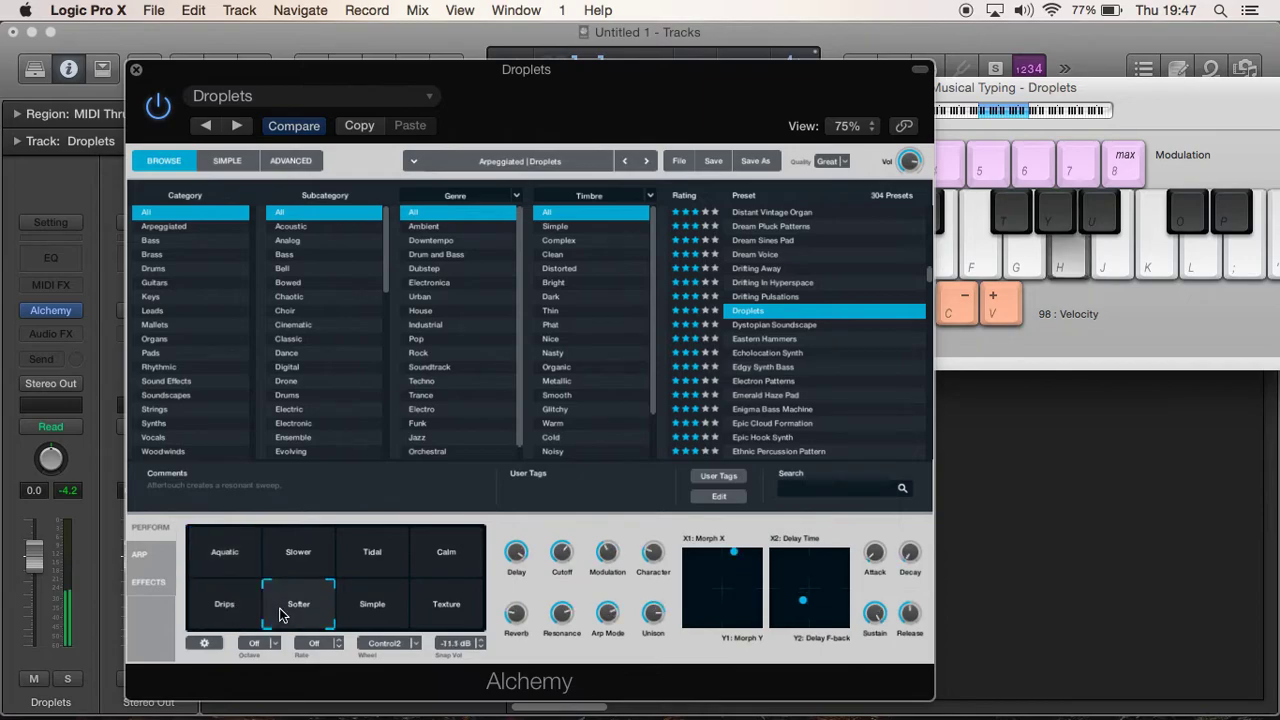
{"action": "left_click", "coordinate": [258, 612]}
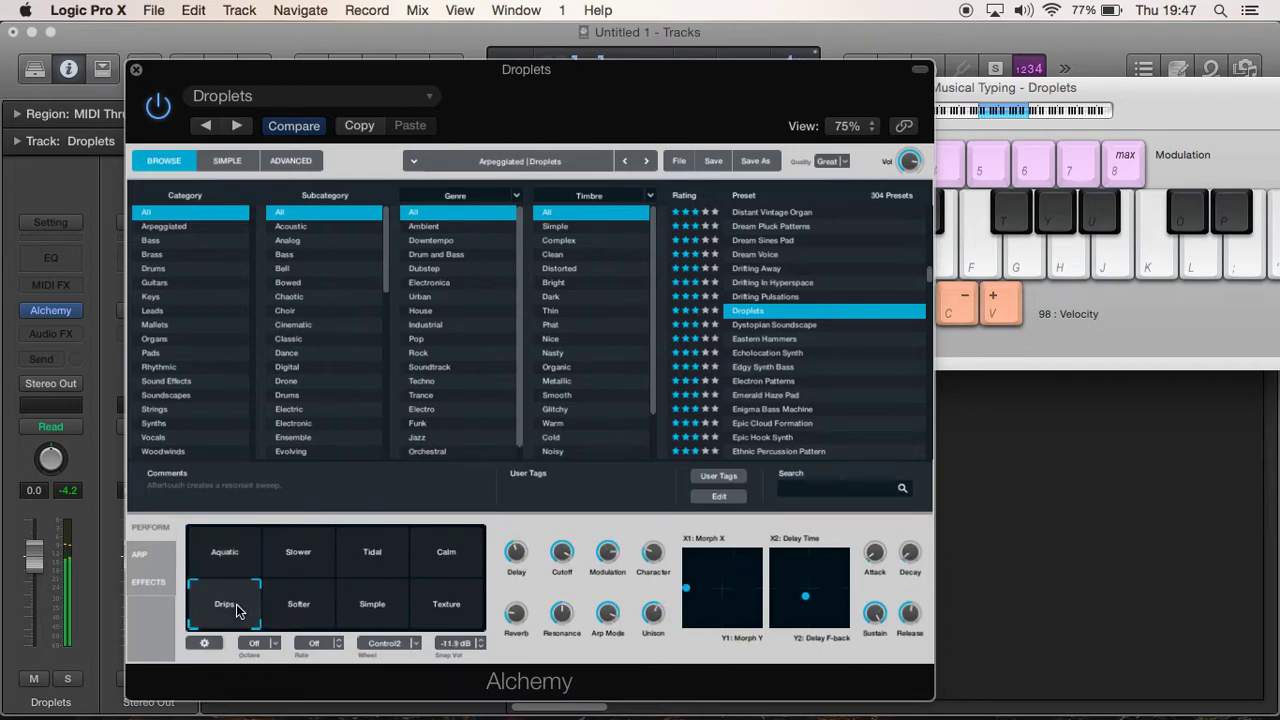
{"action": "key", "text": "h"}
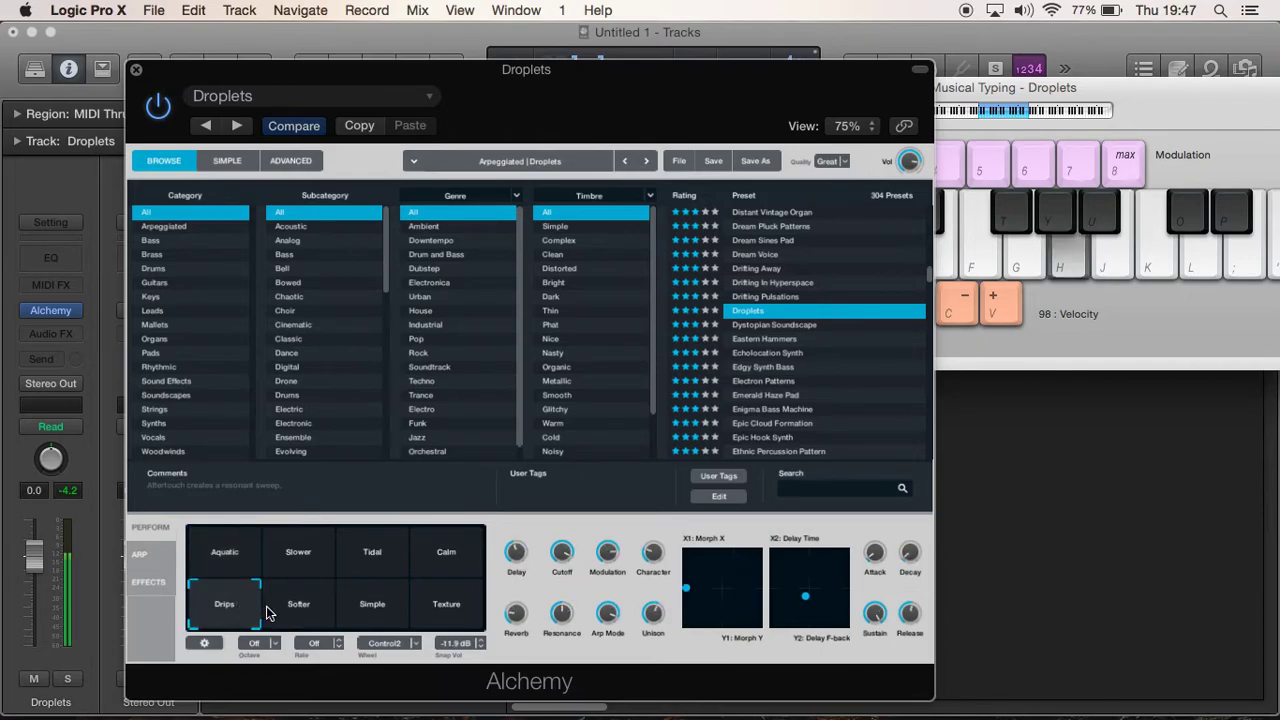
{"action": "left_click", "coordinate": [238, 565]}
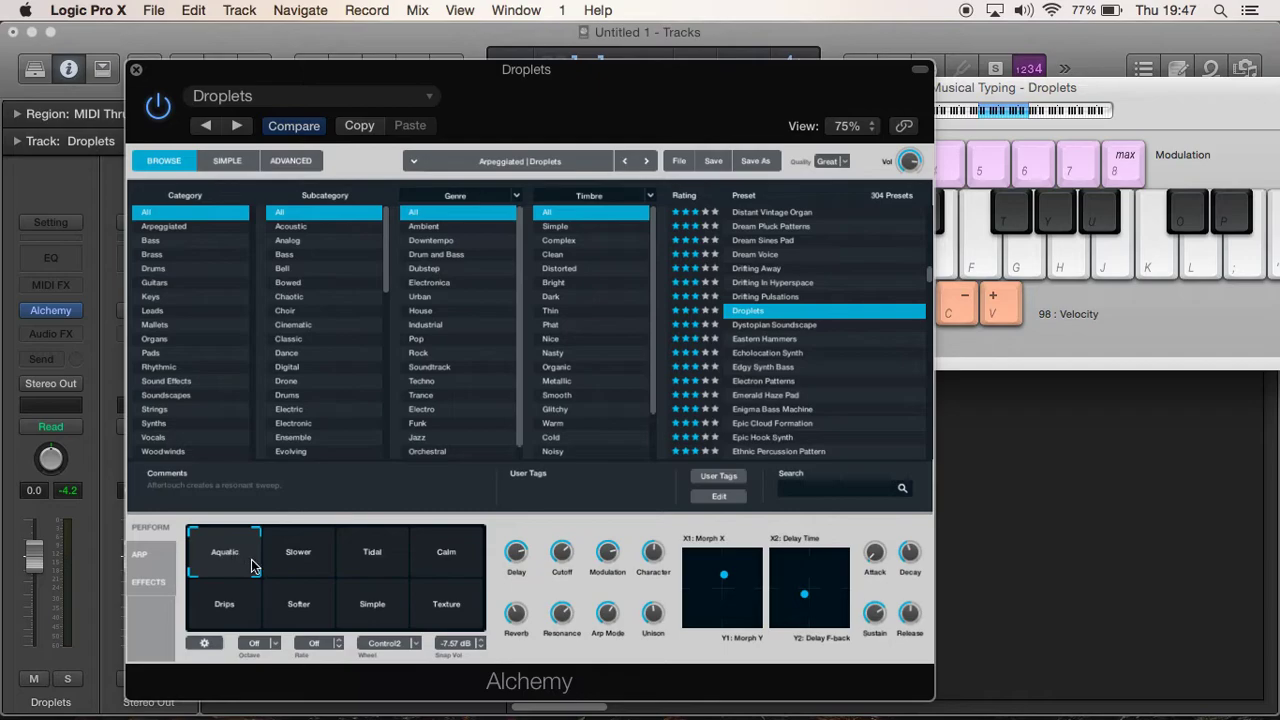
Turn the Reverb knob fully down, then bring it to about 50 % while auditioning
{"action": "key", "text": "h"}
{"action": "mouse_move", "coordinate": [565, 565]}
{"action": "mouse_move", "coordinate": [519, 606]}
{"action": "mouse_move", "coordinate": [612, 601]}
{"action": "key", "text": "h"}
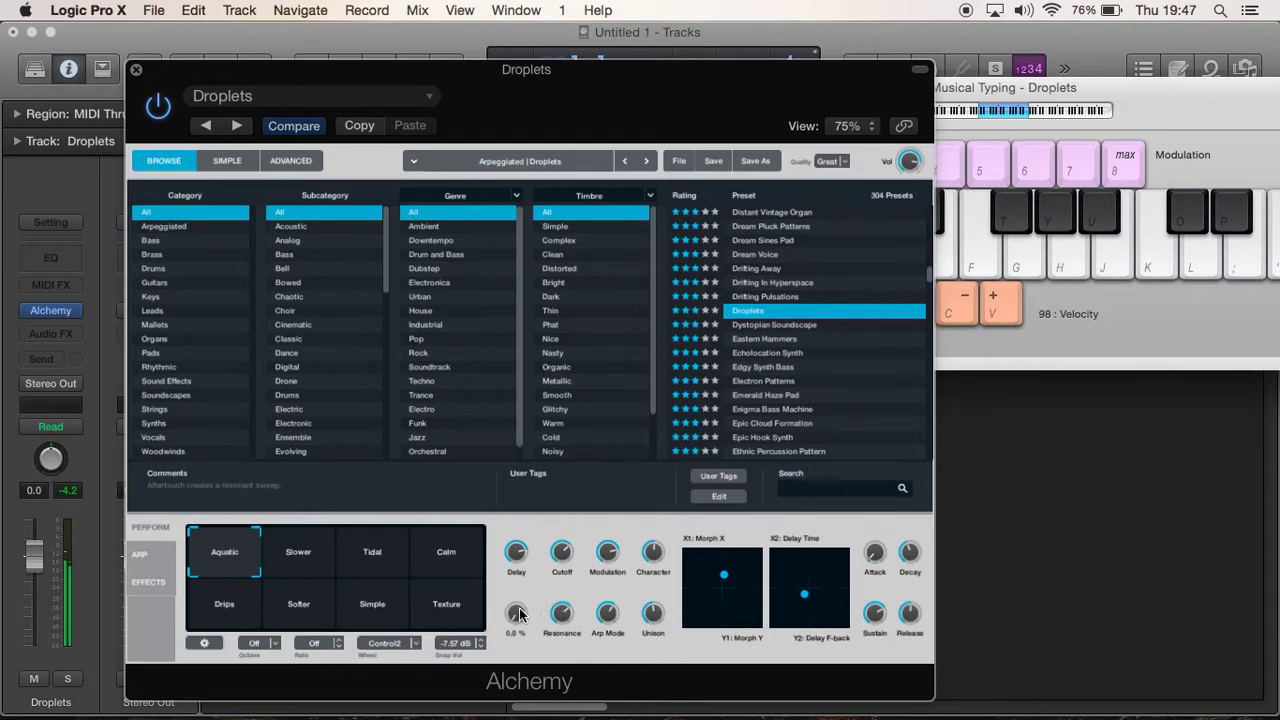
{"action": "left_click_drag", "start_coordinate": [516, 612], "coordinate": [549, 505]}
{"action": "key", "text": "h"}
{"action": "mouse_move", "coordinate": [518, 622]}
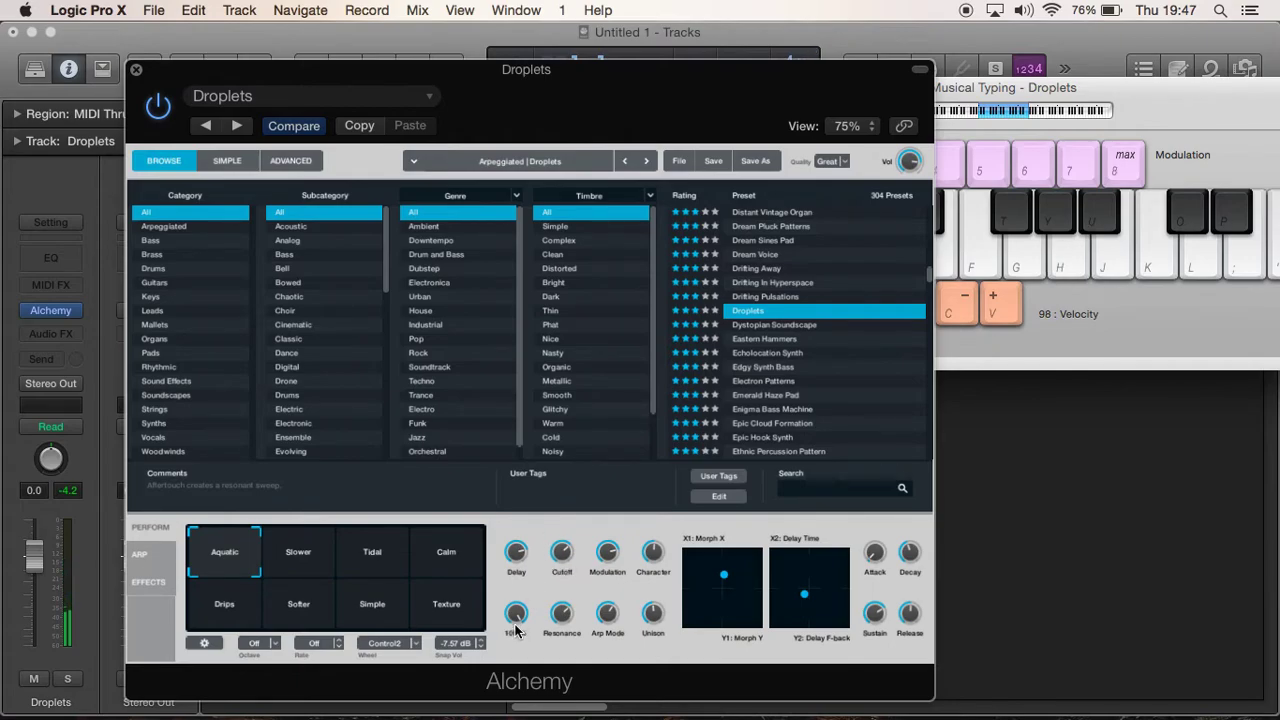
{"action": "left_click_drag", "start_coordinate": [518, 622], "coordinate": [515, 689]}
{"action": "key", "text": "h"}
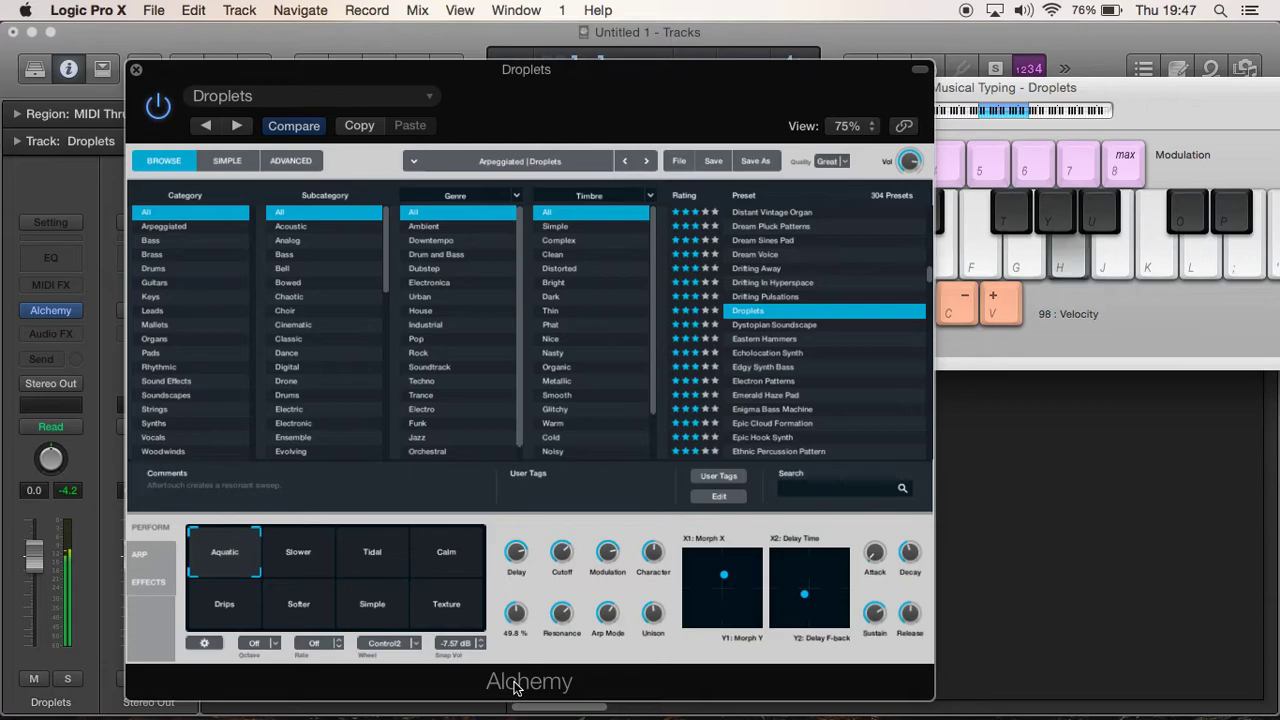
Lower the Delay knob, then bring it back to about 27 %
{"action": "left_click", "coordinate": [517, 553]}
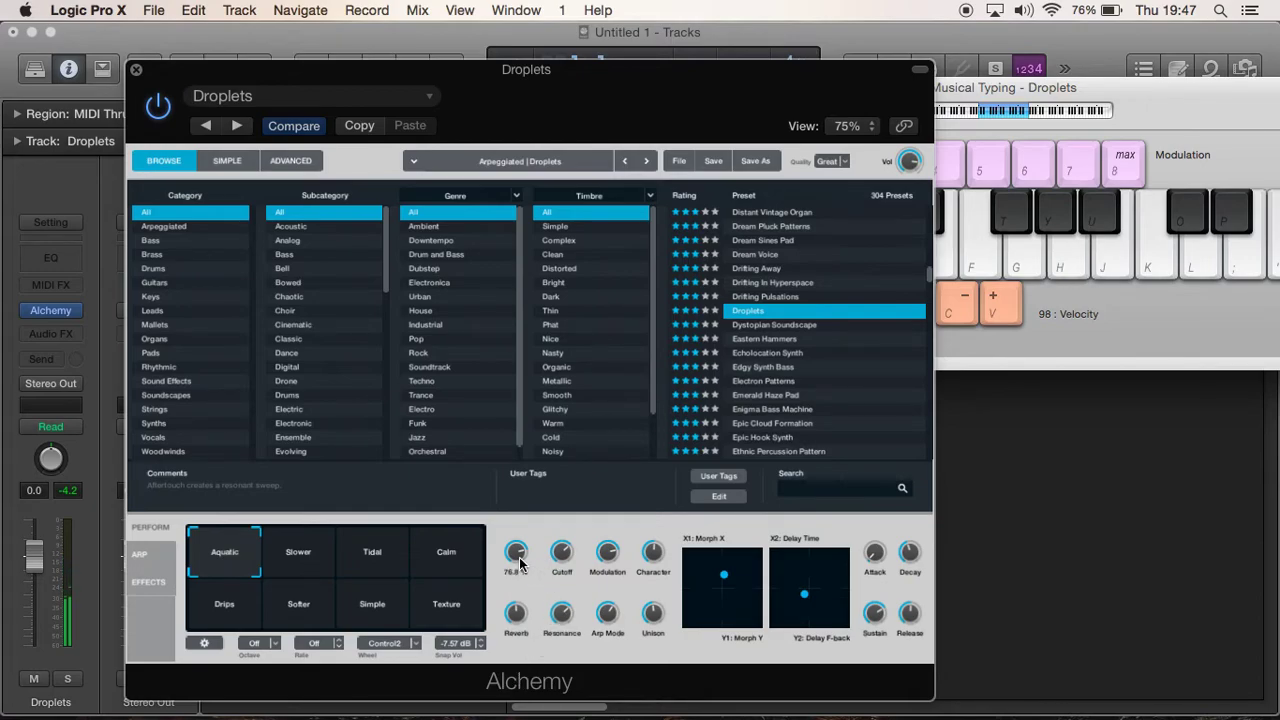
{"action": "left_click_drag", "start_coordinate": [520, 565], "coordinate": [542, 705]}
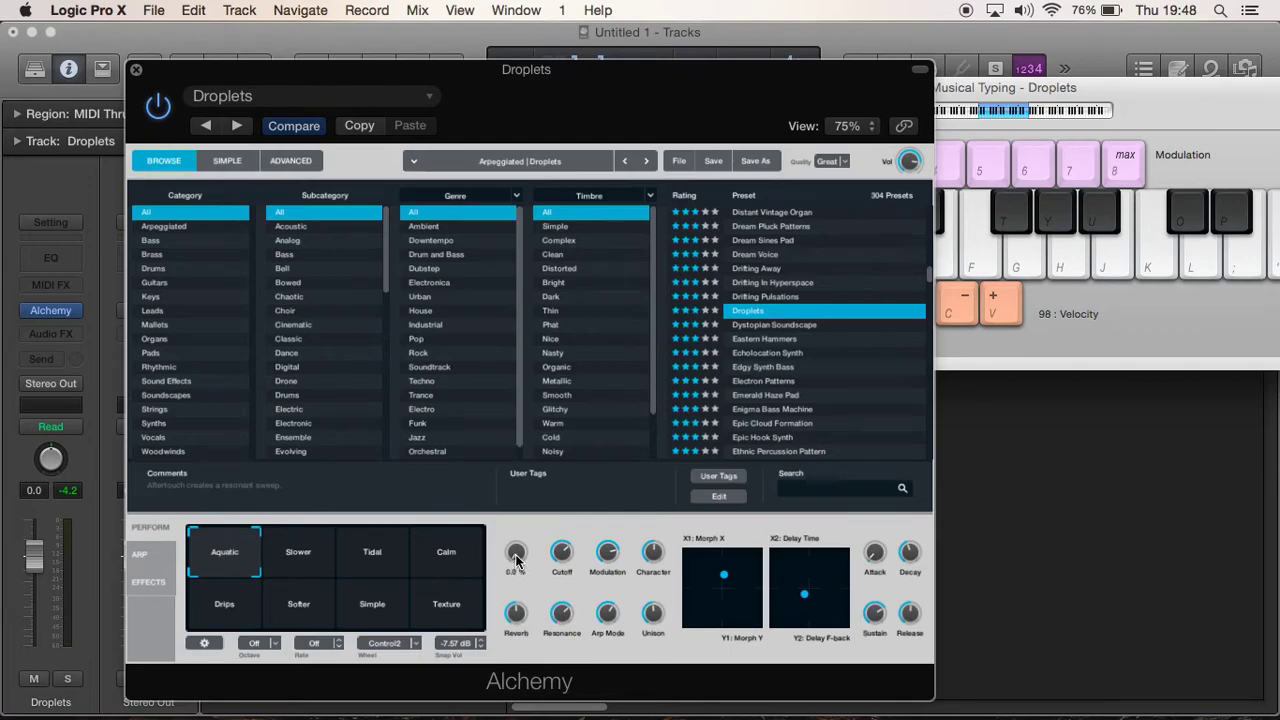
{"action": "left_click_drag", "start_coordinate": [517, 562], "coordinate": [538, 535]}
Zero the Unison, Resonance and Arp Mode knobs and audition the stripped-down sound
{"action": "key", "text": "h"}
{"action": "key", "text": "h"}
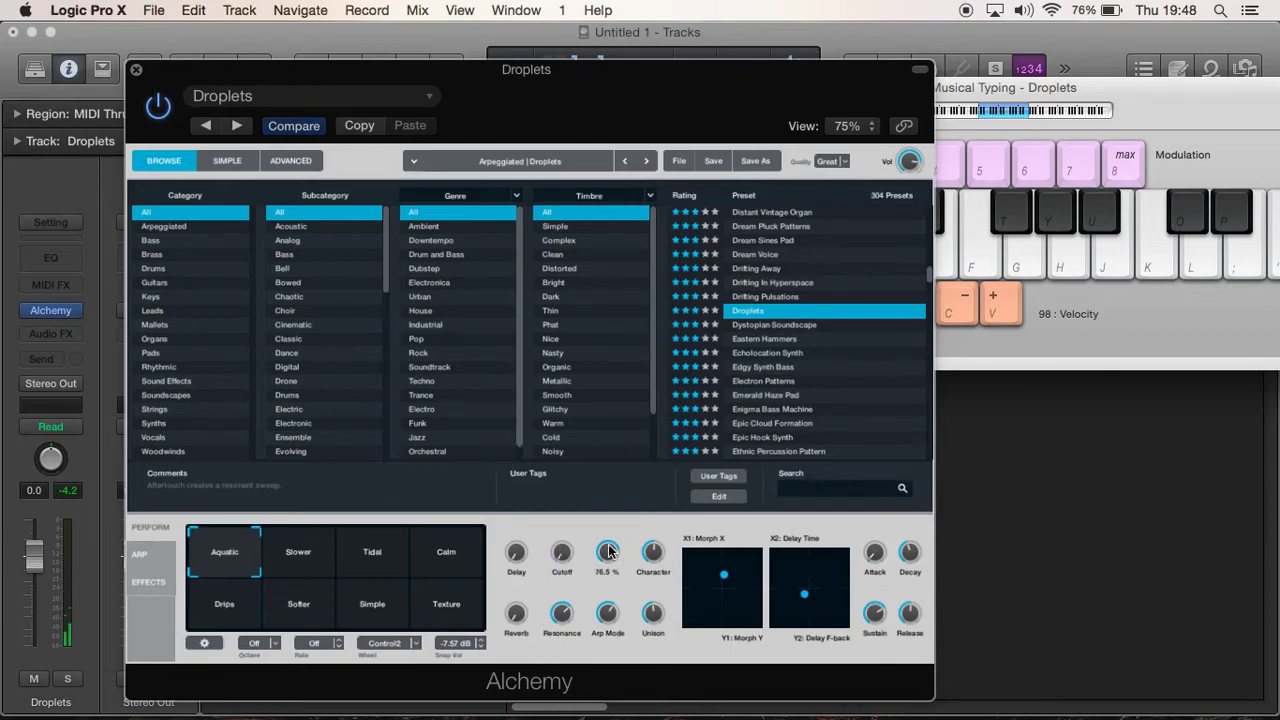
{"action": "mouse_move", "coordinate": [645, 590]}
{"action": "left_click_drag", "start_coordinate": [652, 552], "coordinate": [651, 699]}
{"action": "left_click_drag", "start_coordinate": [612, 640], "coordinate": [605, 690]}
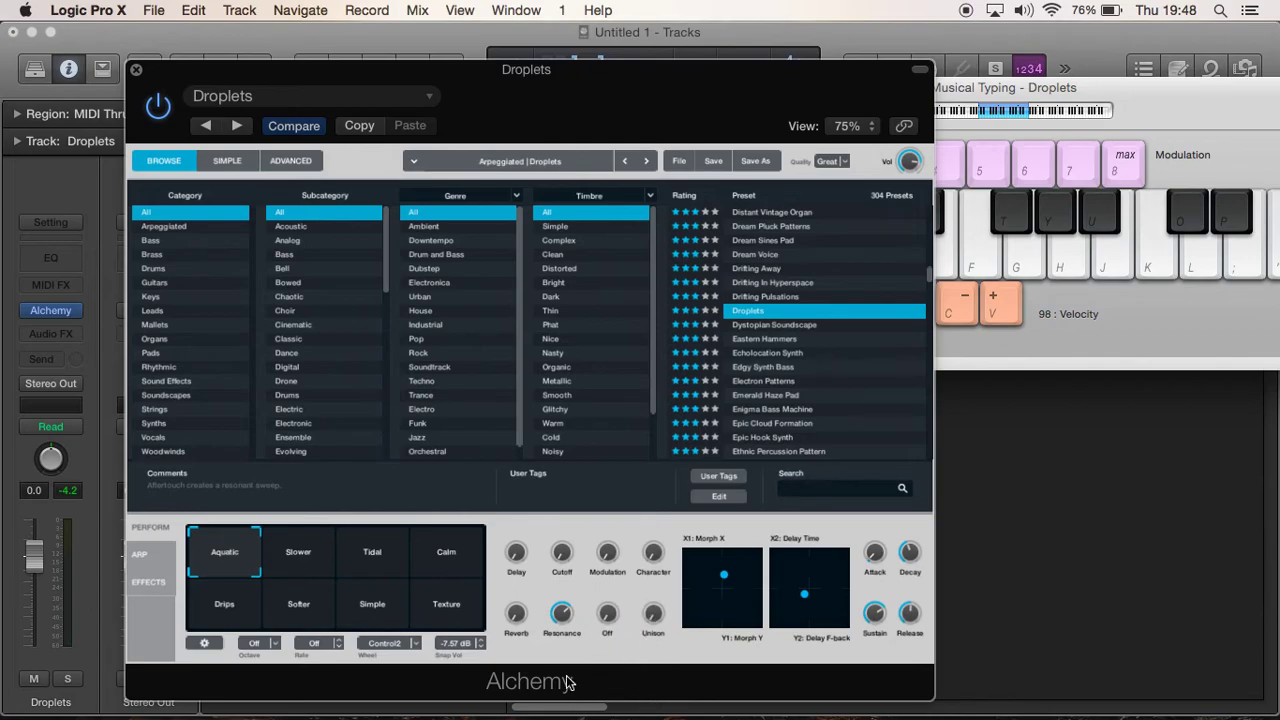
{"action": "left_click_drag", "start_coordinate": [562, 612], "coordinate": [567, 718]}
{"action": "key", "text": "h"}
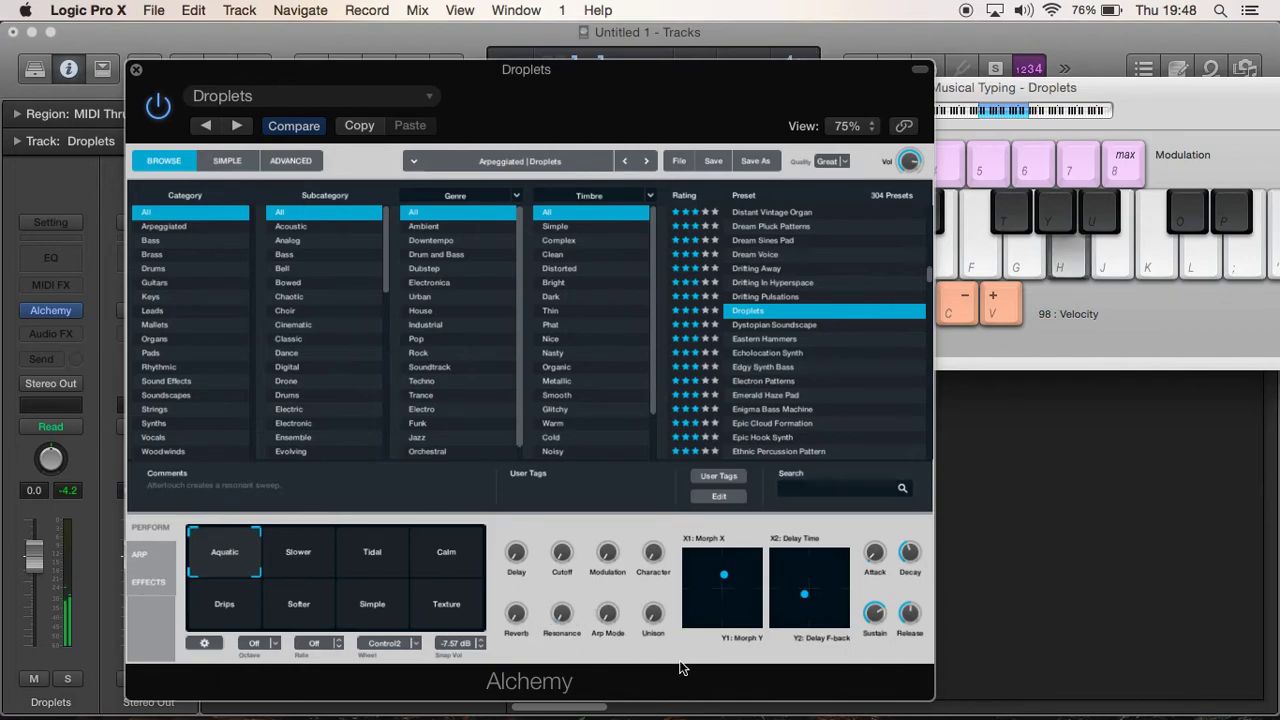
{"action": "key", "text": "h"}
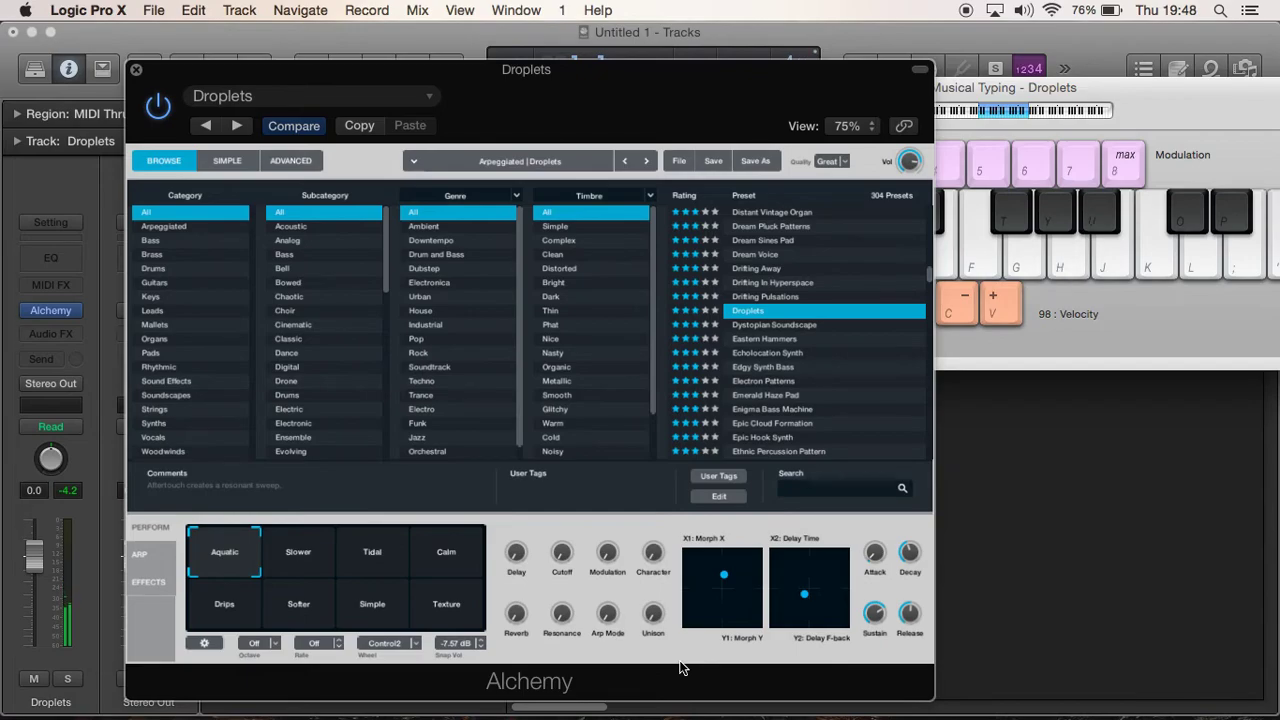
{"action": "key", "text": "h"}
{"action": "key", "text": "h"}
Raise Cutoff to about 44.5 %, bring Delay and Reverb back up, and set Modulation near 55 %
{"action": "left_click_drag", "start_coordinate": [565, 556], "coordinate": [563, 524]}
{"action": "key", "text": "h"}
{"action": "left_click_drag", "start_coordinate": [559, 471], "coordinate": [553, 515]}
{"action": "left_click_drag", "start_coordinate": [517, 556], "coordinate": [520, 508]}
{"action": "left_click_drag", "start_coordinate": [516, 613], "coordinate": [504, 518]}
{"action": "key", "text": "h"}
{"action": "left_click_drag", "start_coordinate": [612, 556], "coordinate": [616, 496]}
{"action": "key", "text": "h"}
Raise Resonance, set Arp Mode to Chord, Character to about 19 % and Unison to 100 %
{"action": "left_click_drag", "start_coordinate": [561, 613], "coordinate": [548, 529]}
{"action": "key", "text": "h"}
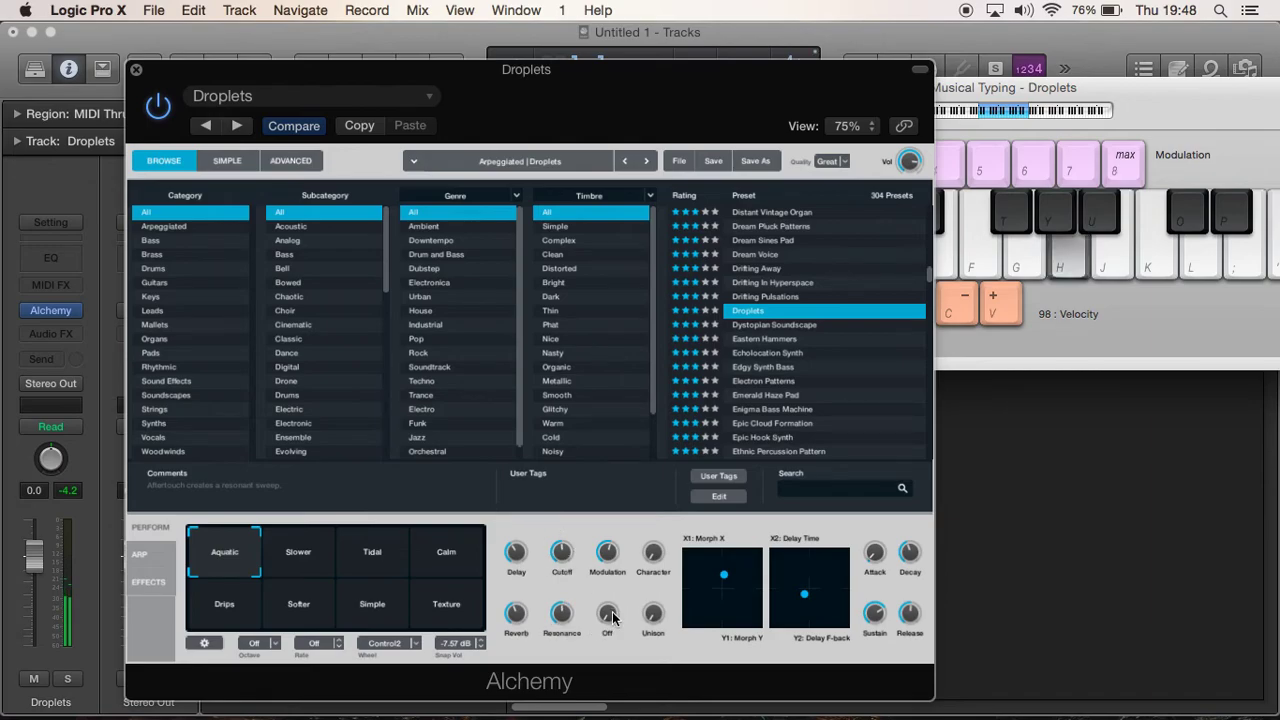
{"action": "left_click_drag", "start_coordinate": [613, 618], "coordinate": [605, 468]}
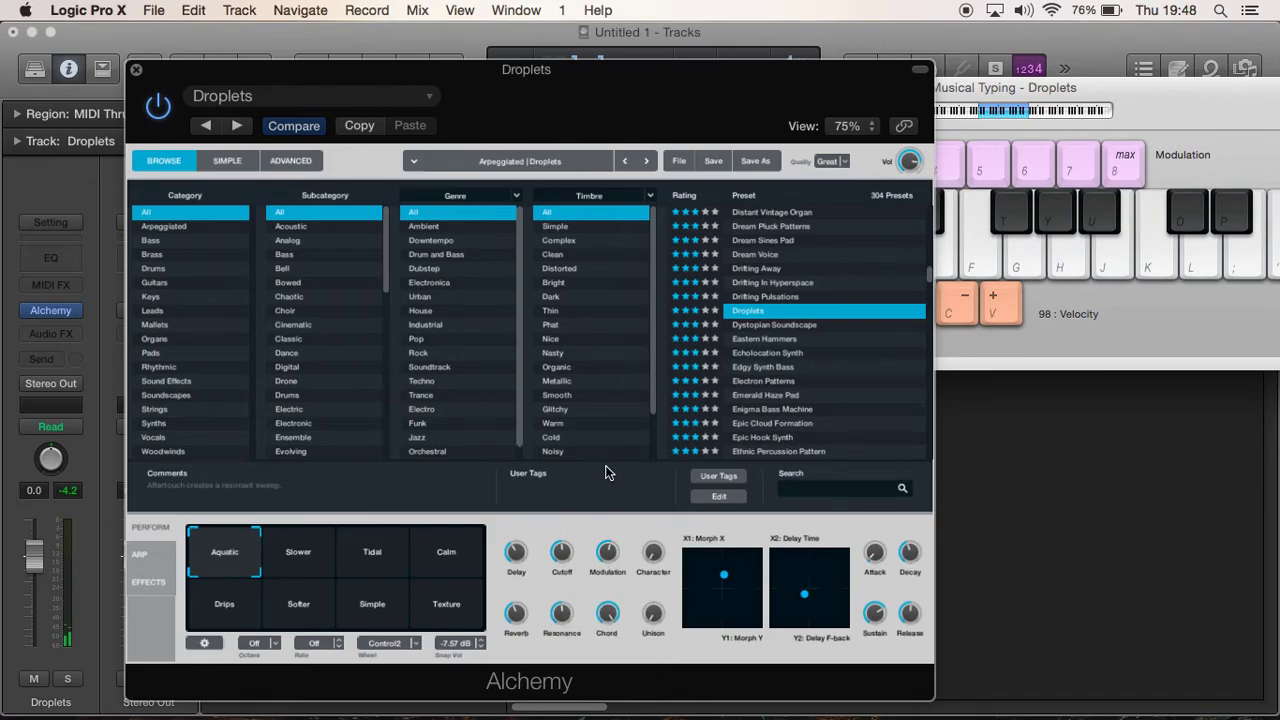
{"action": "key", "text": "h"}
{"action": "left_click_drag", "start_coordinate": [668, 543], "coordinate": [647, 505]}
{"action": "key", "text": "h"}
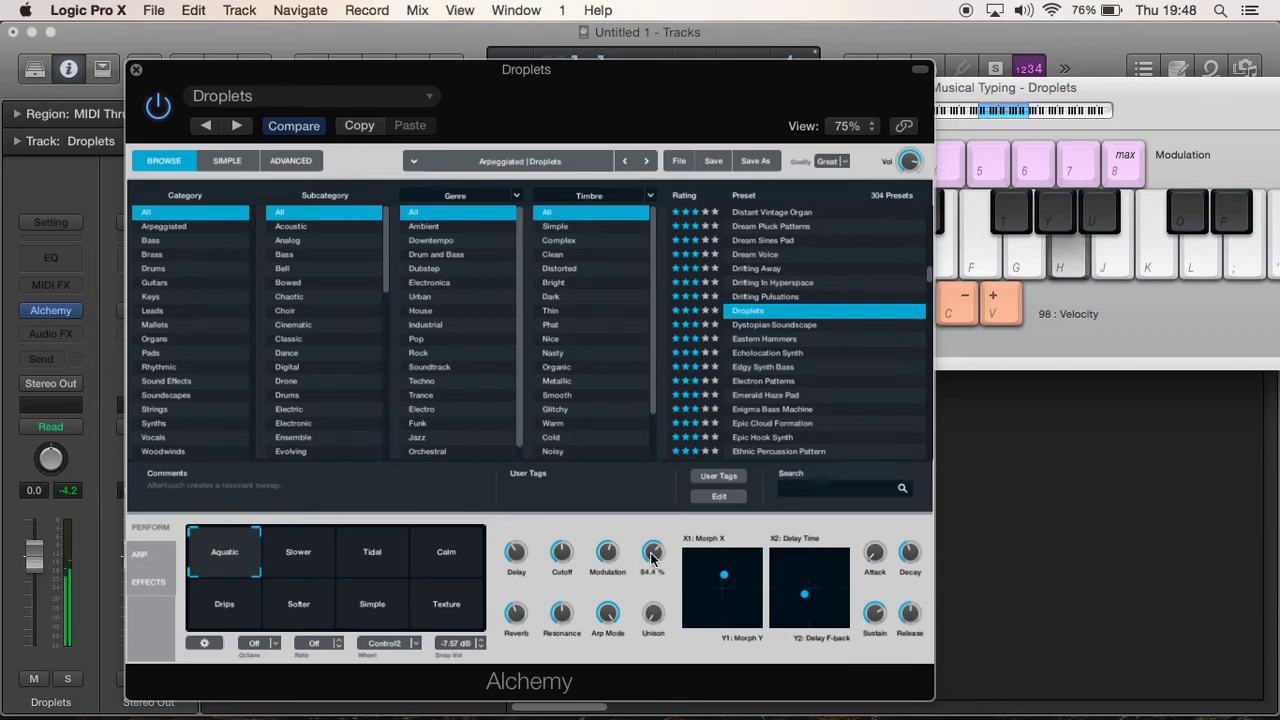
{"action": "left_click_drag", "start_coordinate": [653, 610], "coordinate": [640, 433]}
{"action": "key", "text": "h"}
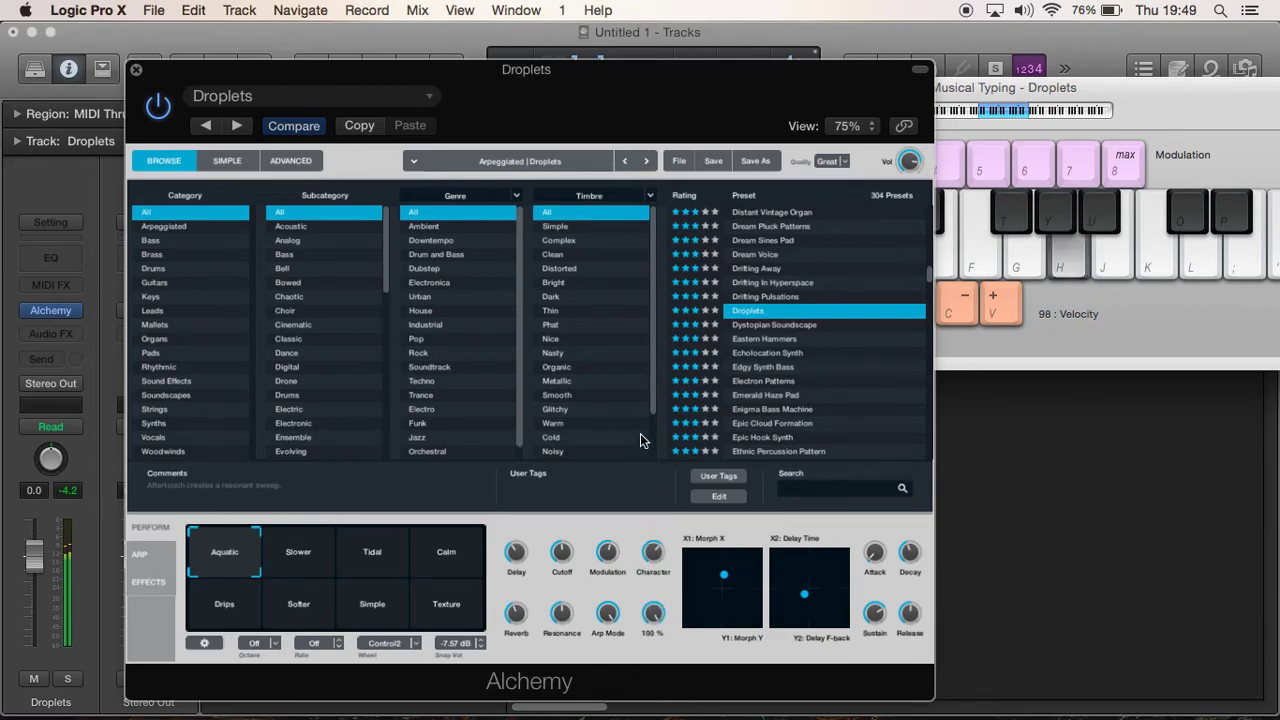
{"action": "key", "text": "h"}
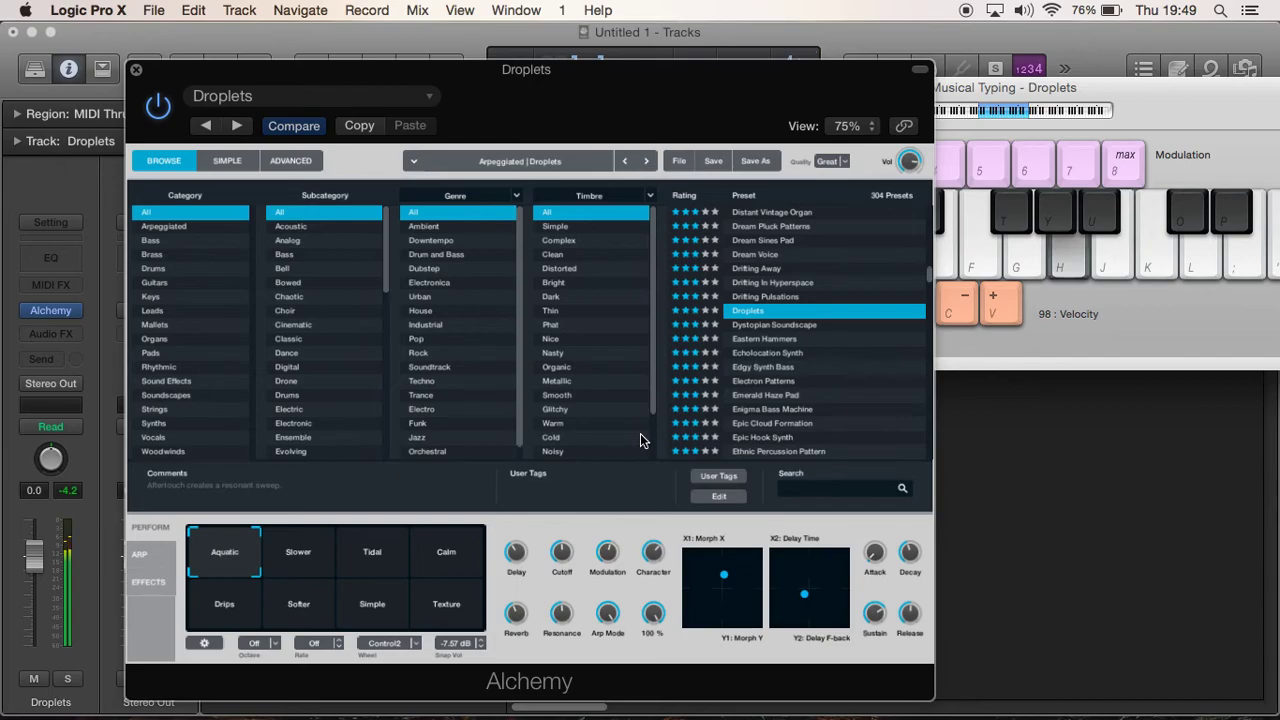